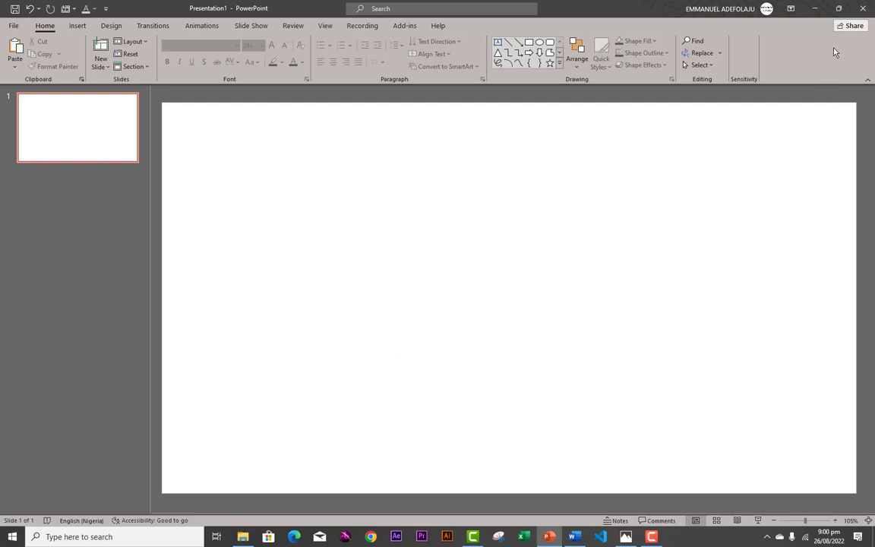
left_click(814, 8)
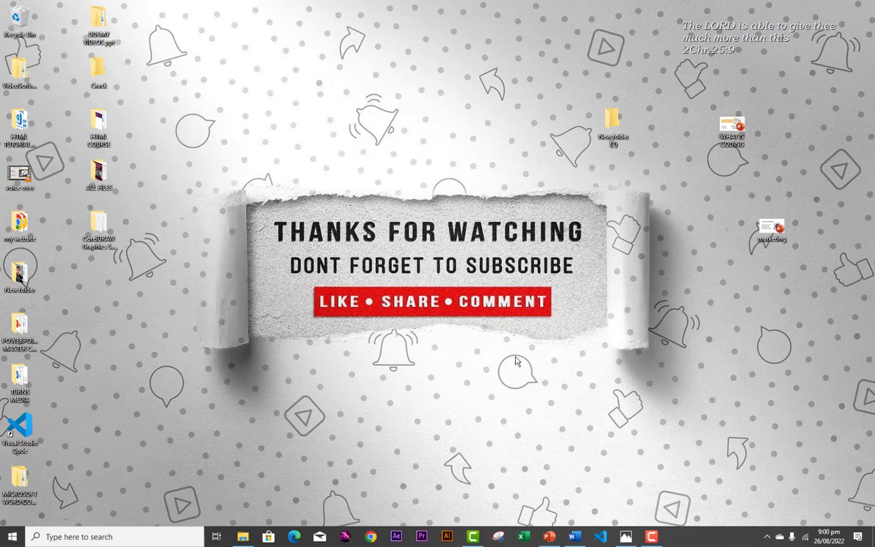
left_click(548, 536)
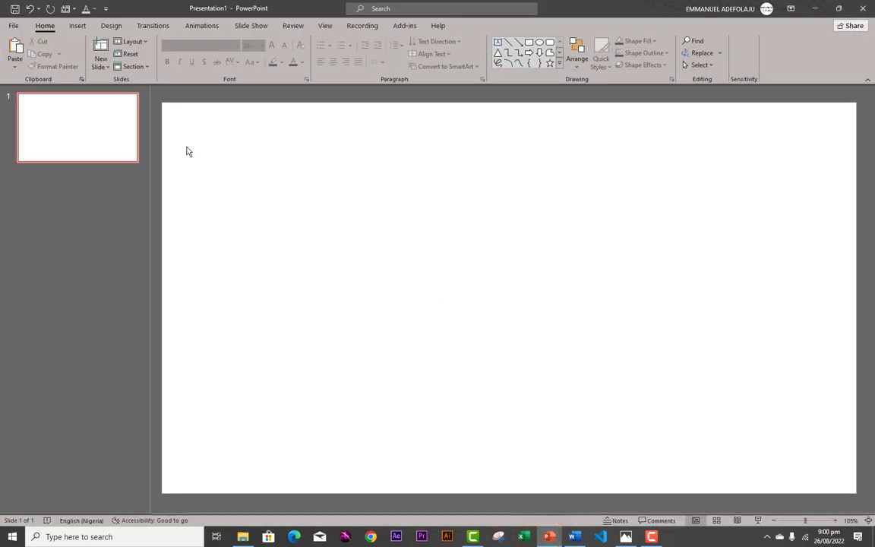
Add an empty second slide after slide 1 and return to the first slide
left_click(43, 124)
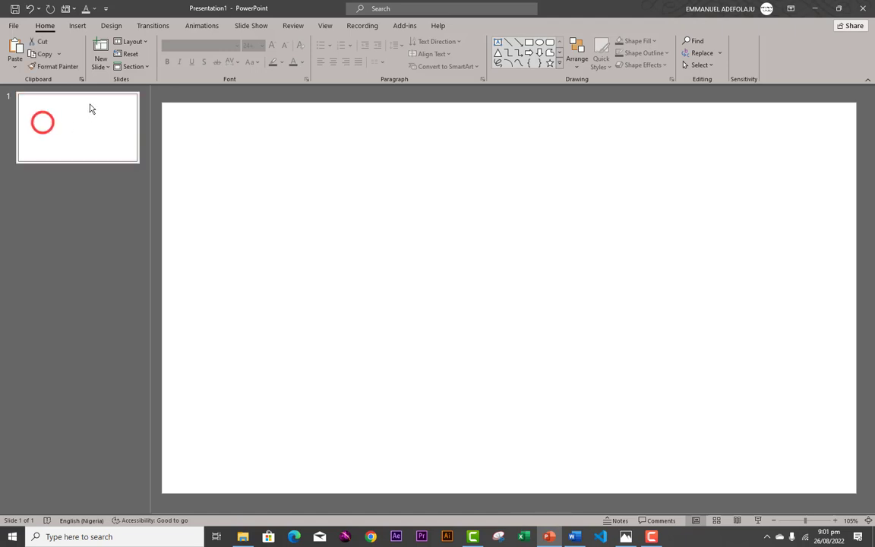
left_click(101, 64)
left_click(116, 210)
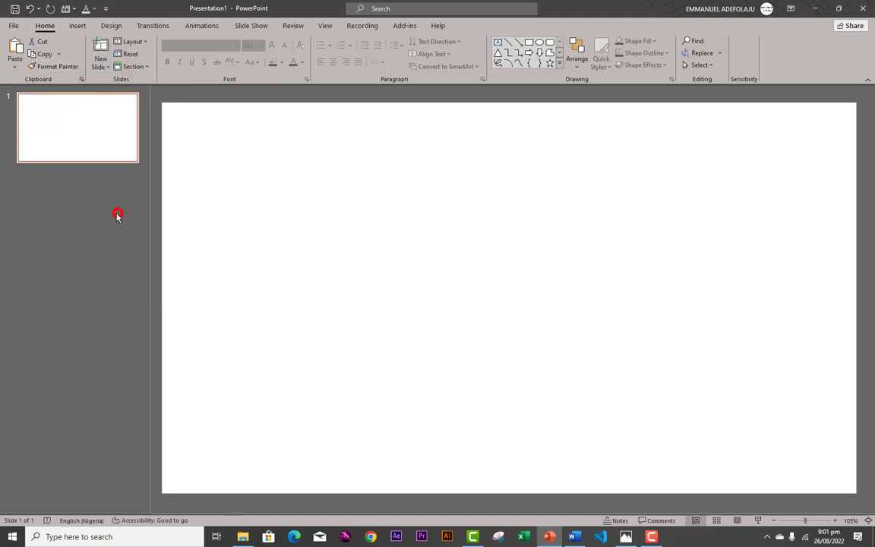
left_click(72, 122)
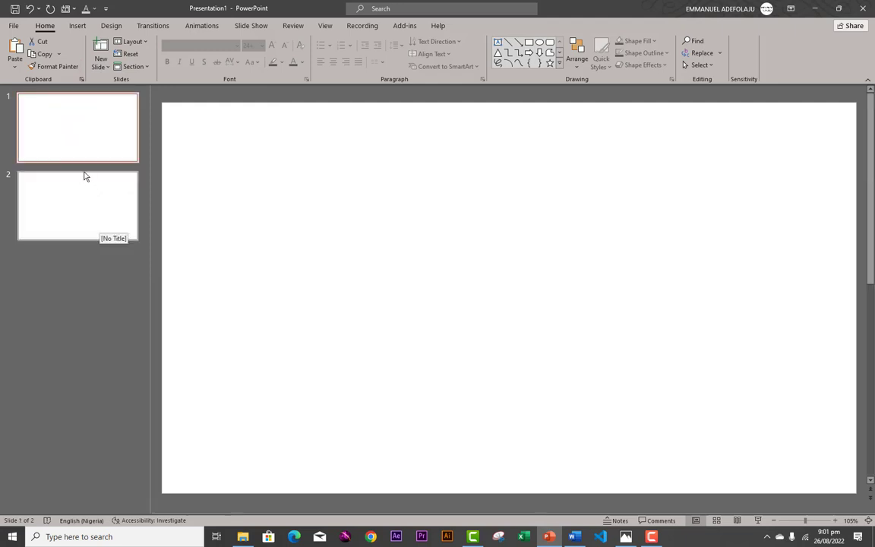
Open the marketing presentation and insert a new title slide ahead of the first "DIGITAL MARKETING" slide
left_click(15, 26)
left_click(135, 241)
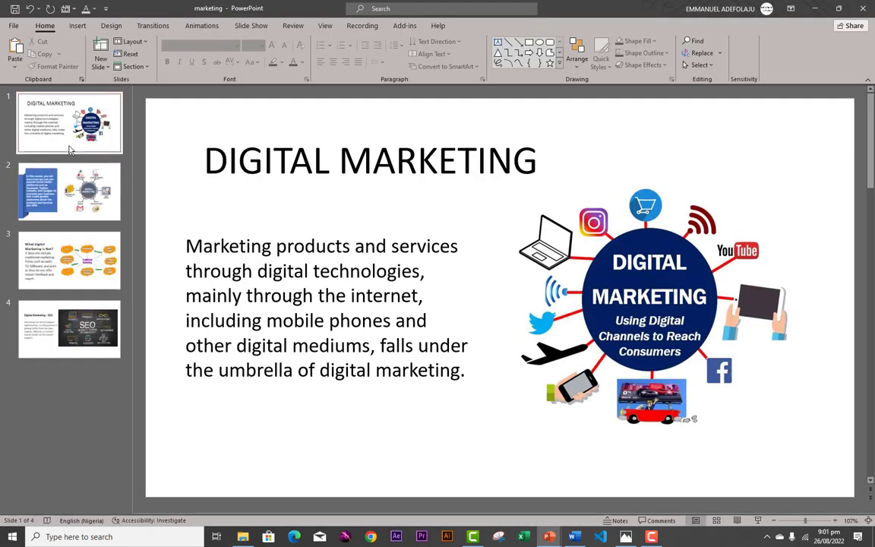
left_click(64, 133)
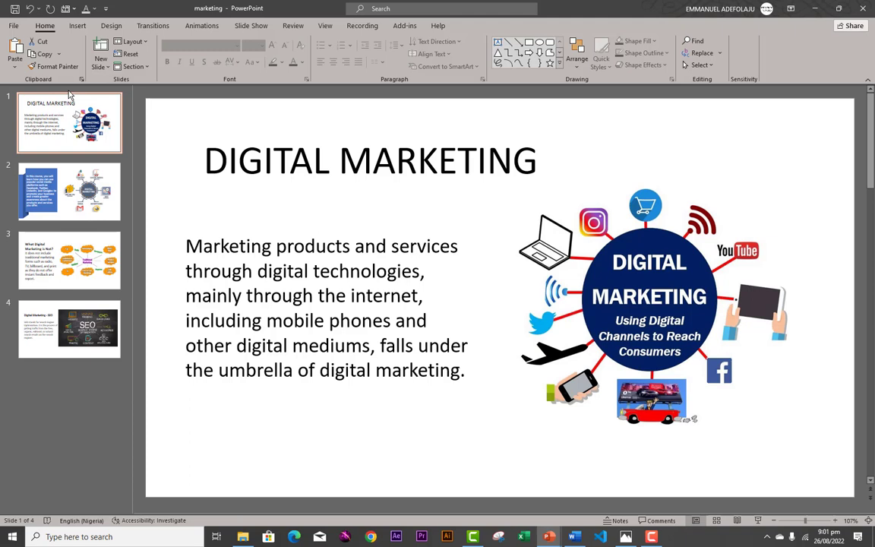
right_click(69, 94)
left_click(99, 137)
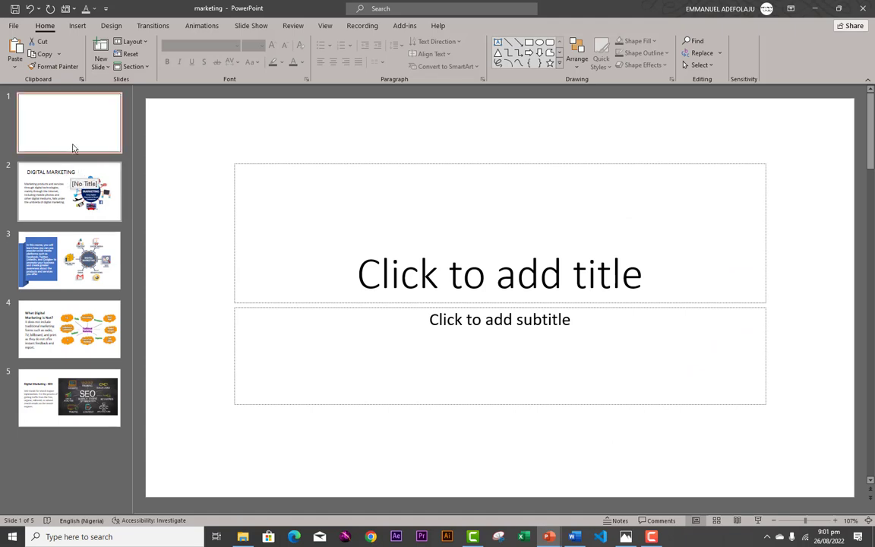
Delete the title and subtitle placeholders from the new first slide
left_click(57, 186)
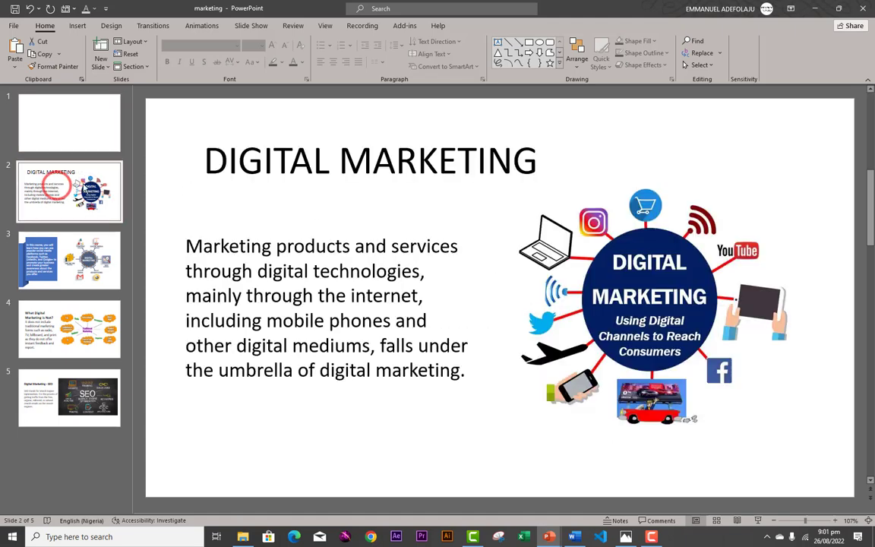
left_click(353, 25)
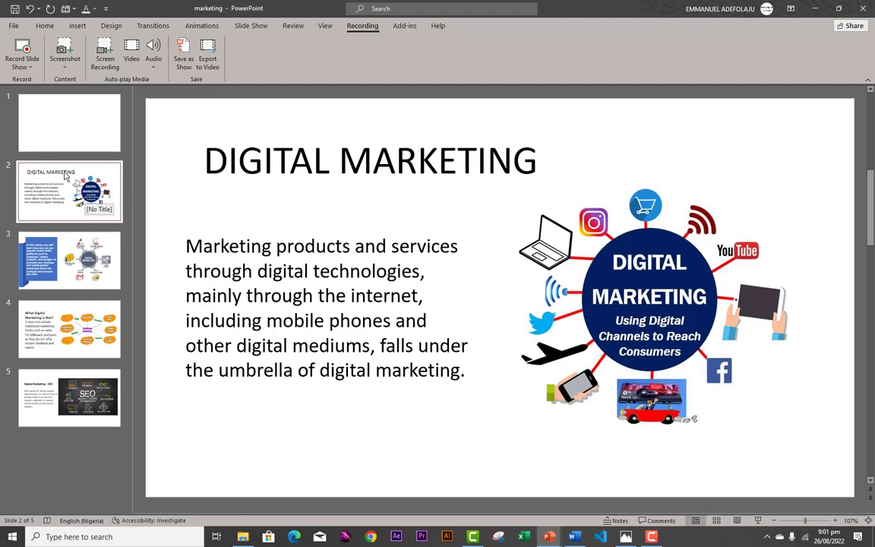
left_click(50, 118)
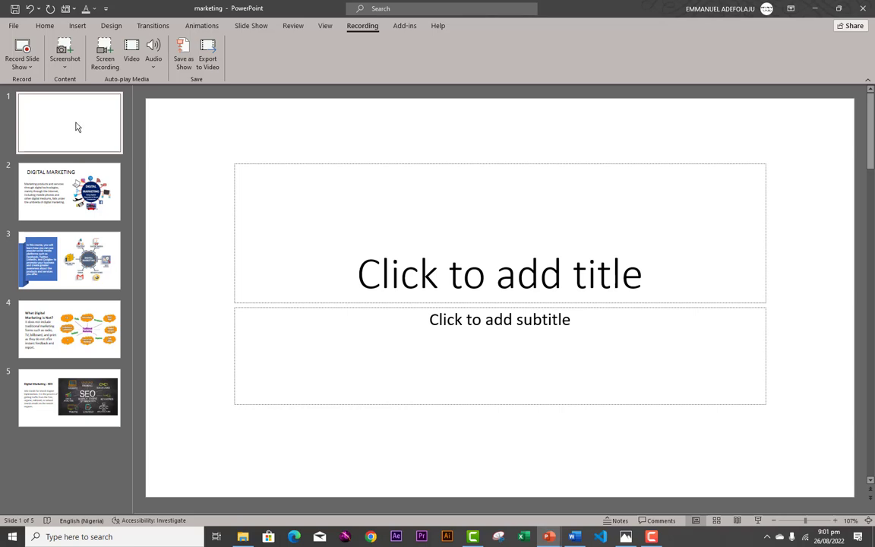
mouse_move(219, 152)
left_mouse_down()
mouse_move(430, 246)
mouse_move(812, 441)
left_mouse_up()
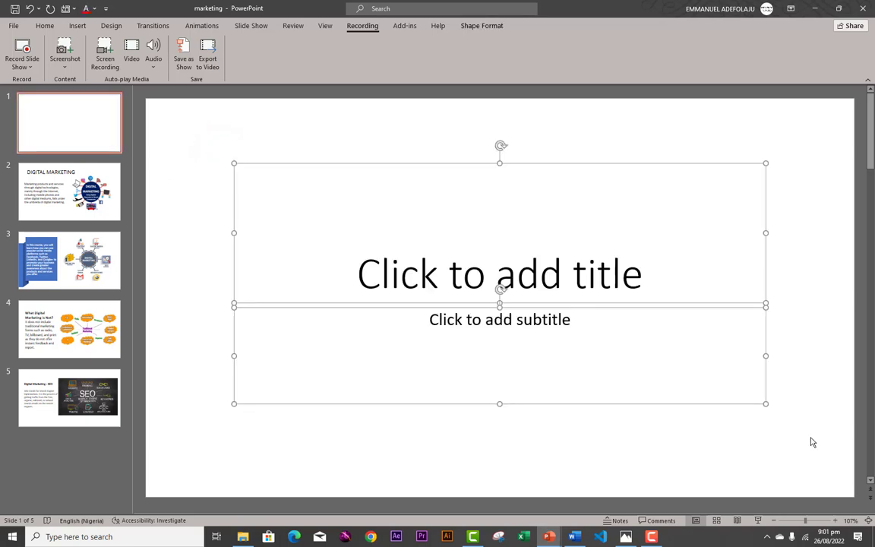
key("Delete")
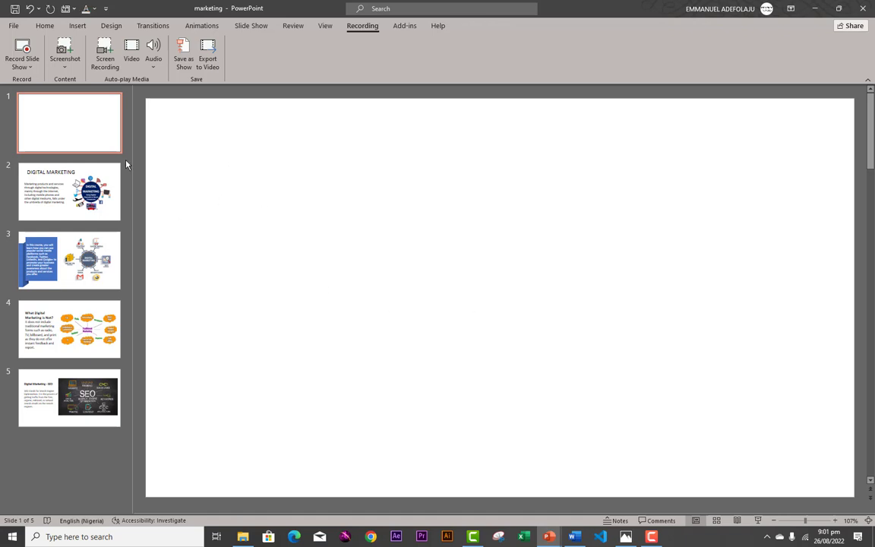
left_click(100, 124)
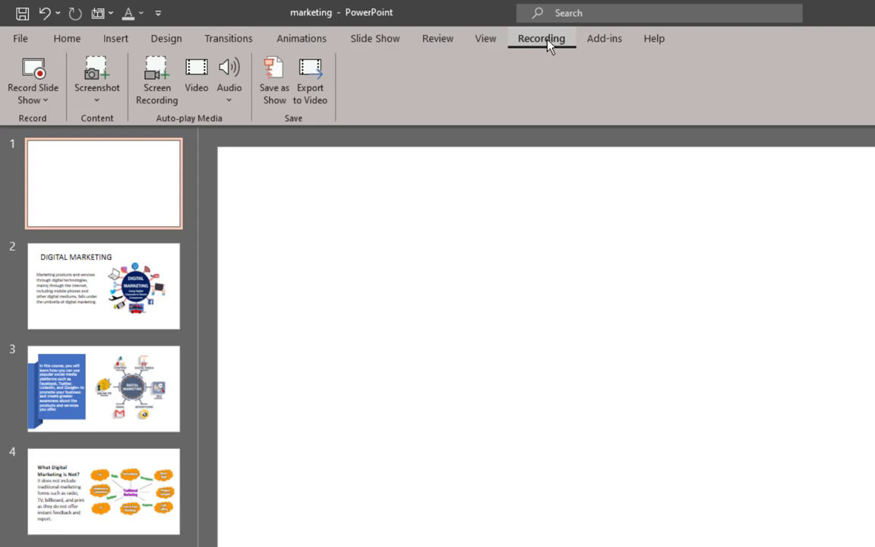
right_click(734, 87)
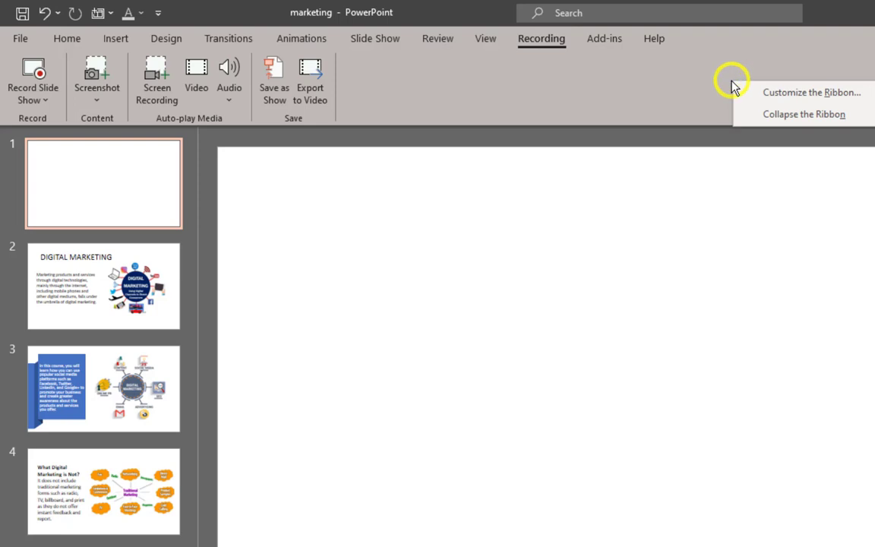
left_click(393, 43)
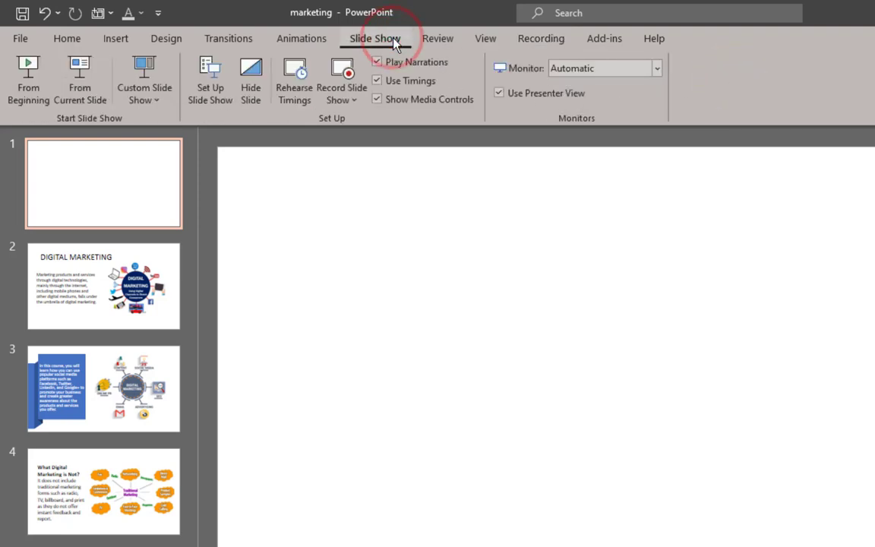
left_click(70, 38)
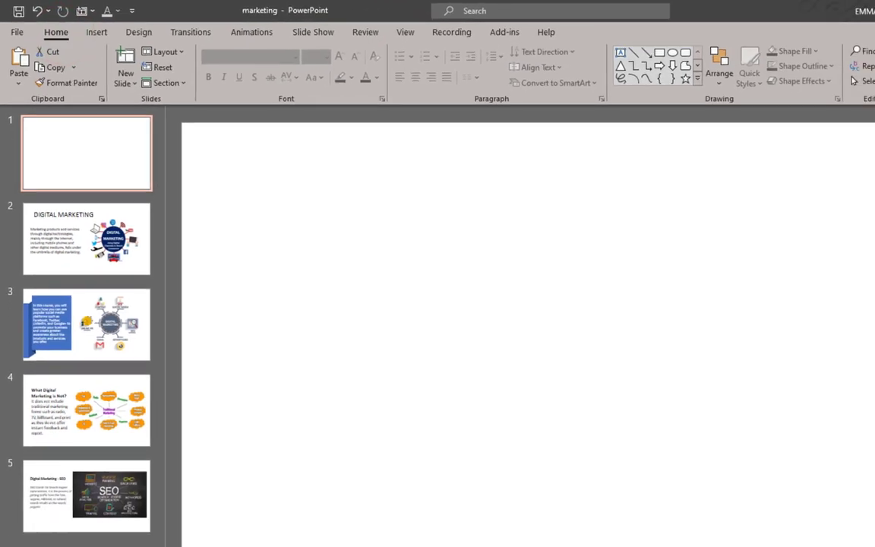
Customize the ribbon to hide the Recording tab from the Main Tabs
right_click(785, 41)
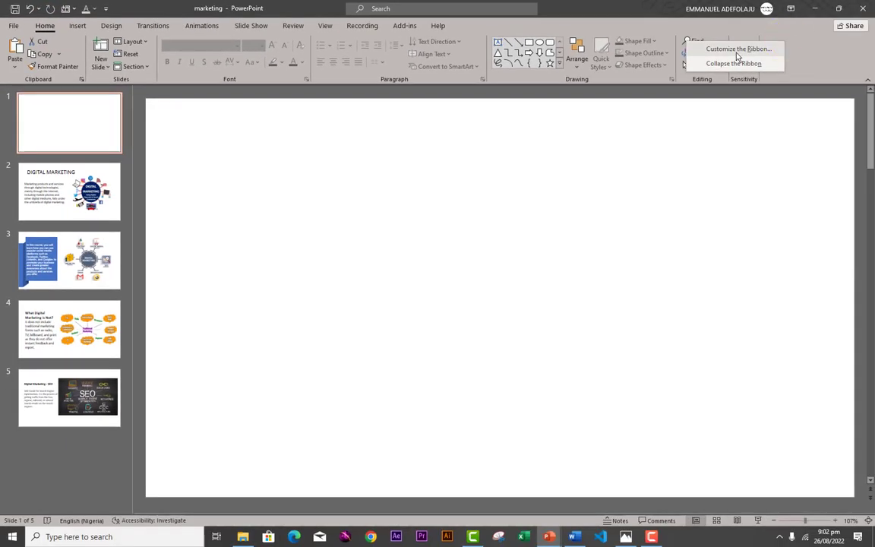
left_click(735, 51)
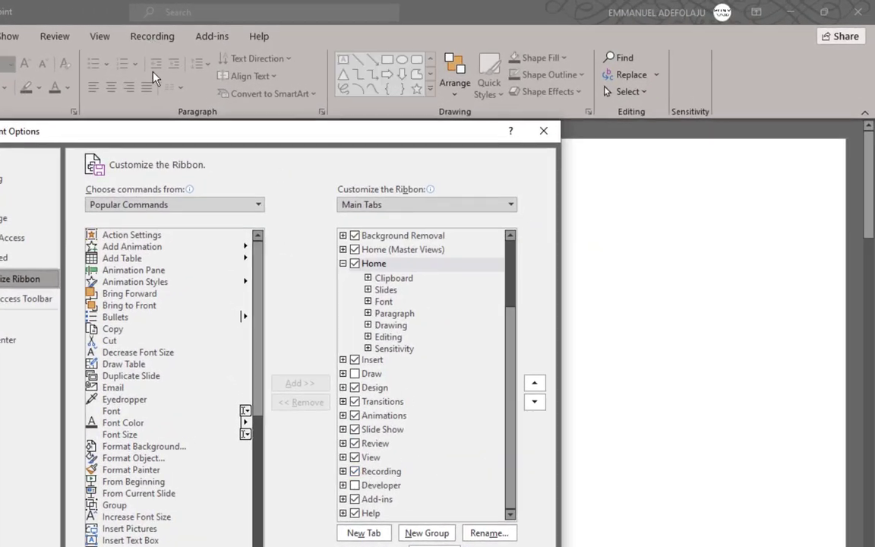
left_click(355, 472)
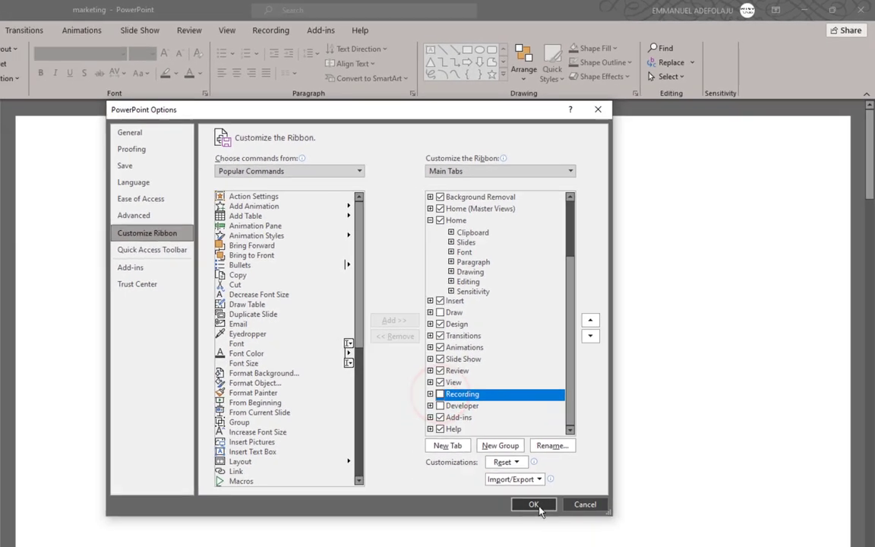
left_click(589, 428)
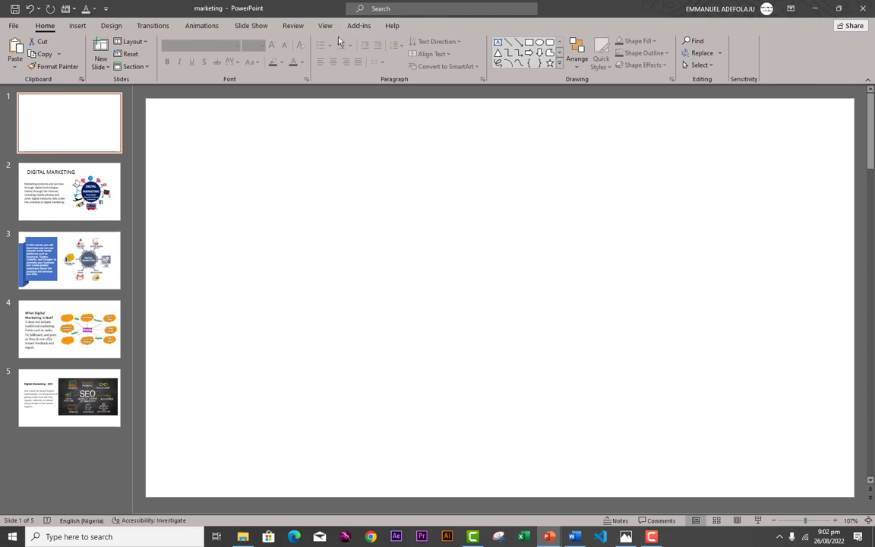
Customize the ribbon so that the Recording tab is shown among the Main Tabs
right_click(783, 55)
left_click(753, 57)
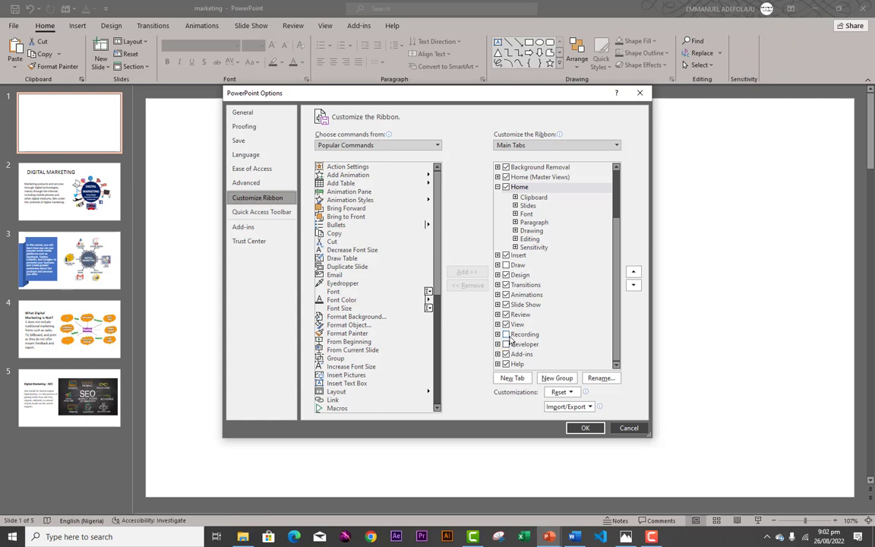
left_click(509, 336)
left_click(578, 427)
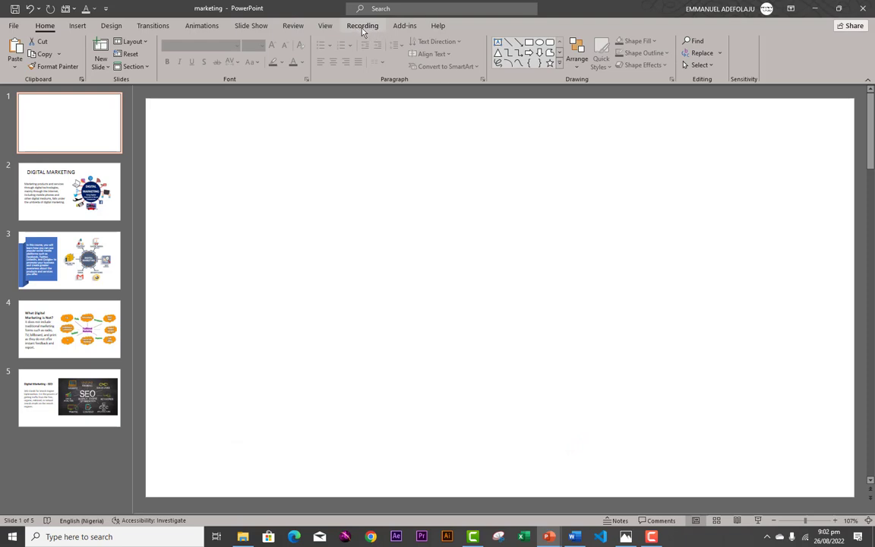
Launch the screen recording tool and toggle pointer and audio capture, leaving both enabled
left_click(363, 27)
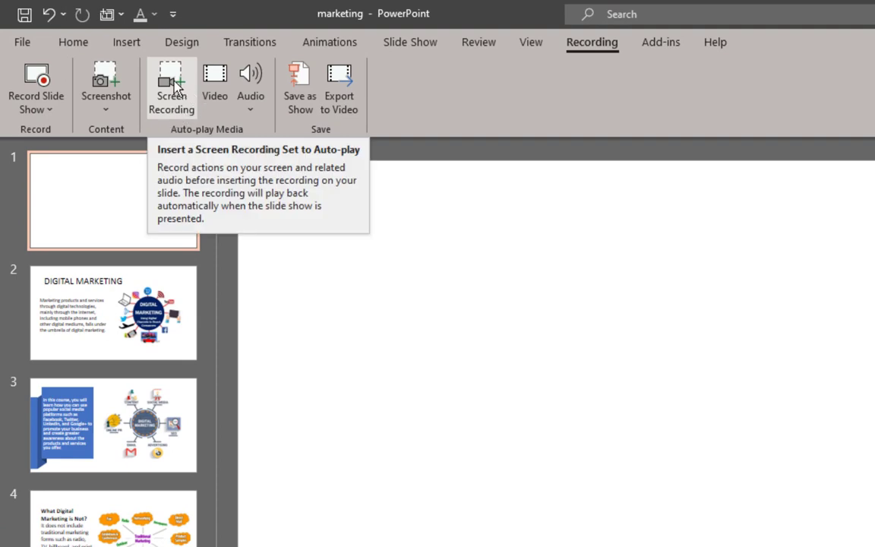
left_click(172, 80)
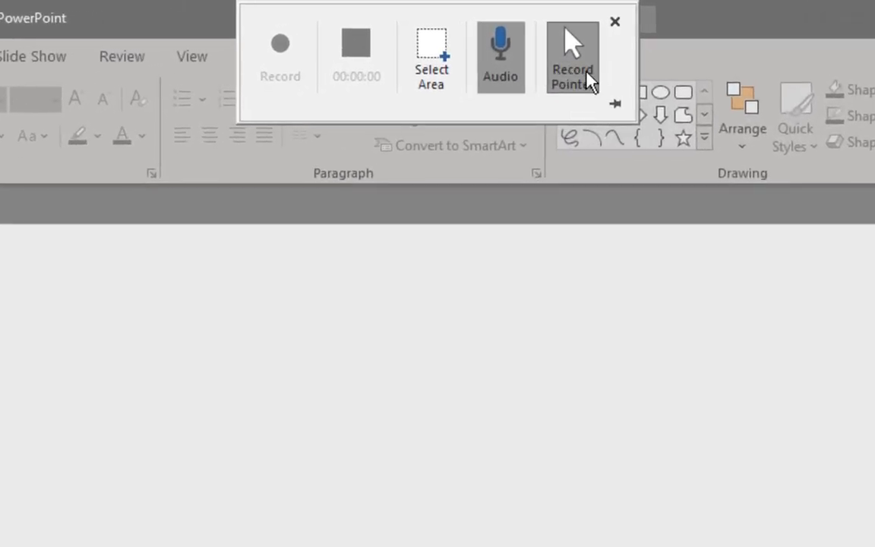
left_click(570, 70)
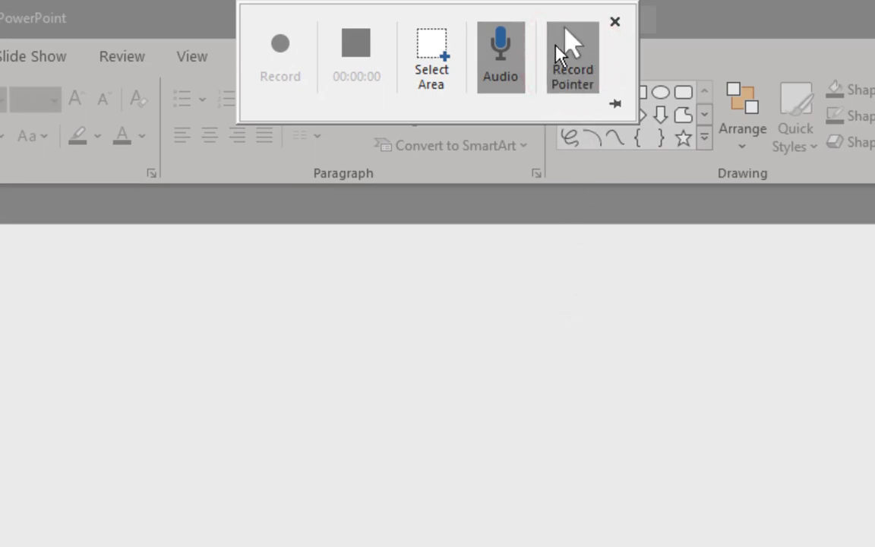
left_click(576, 66)
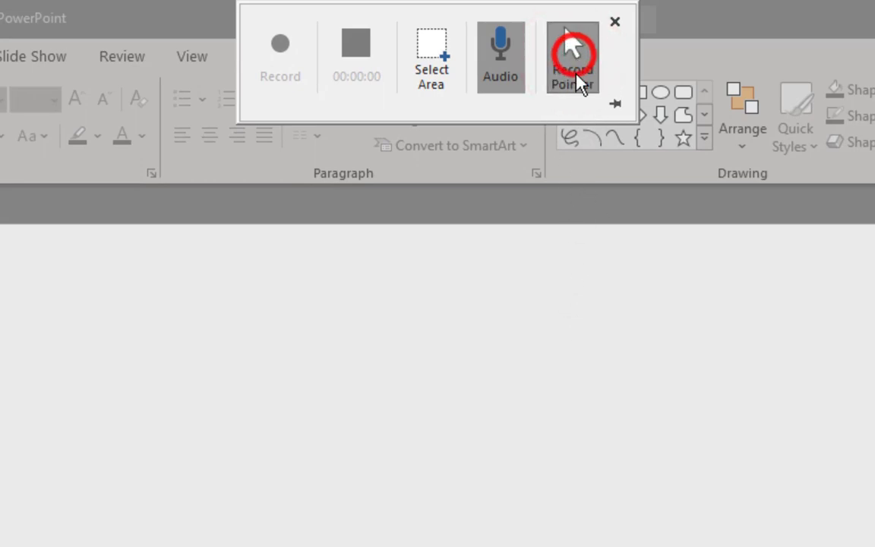
left_click(502, 53)
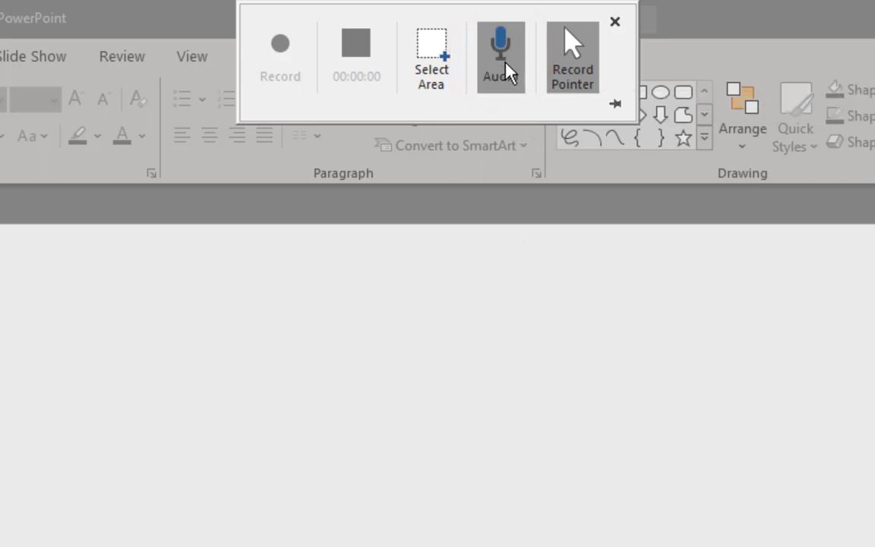
left_click(502, 61)
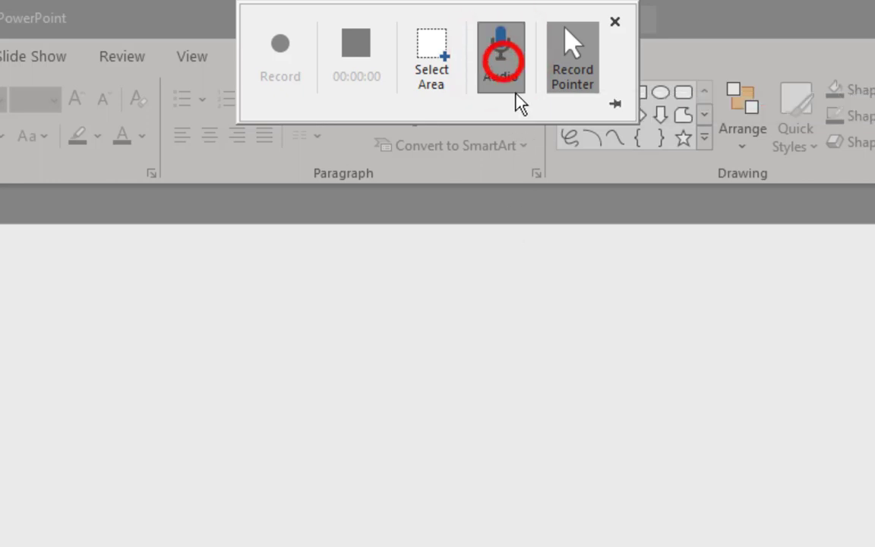
Set the capture area to the whole presentation window above the taskbar and start the screen recording
left_click(429, 80)
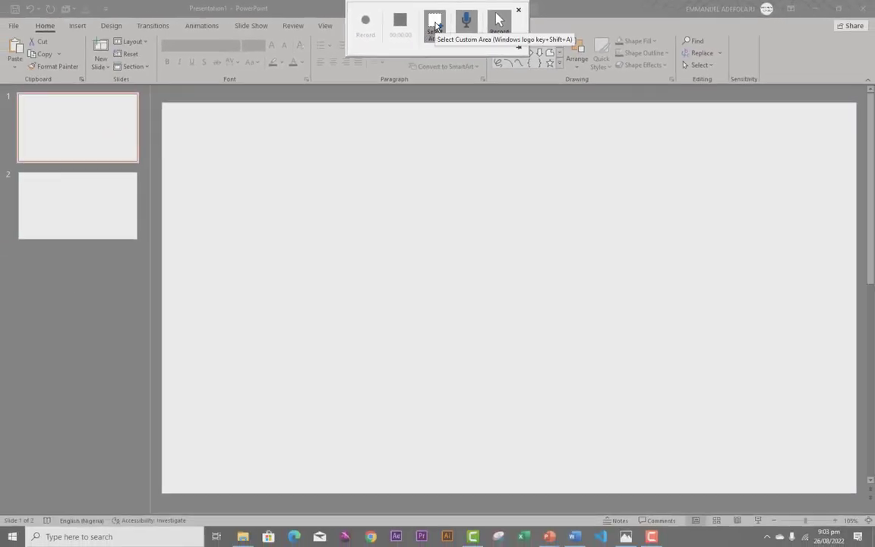
left_click(435, 26)
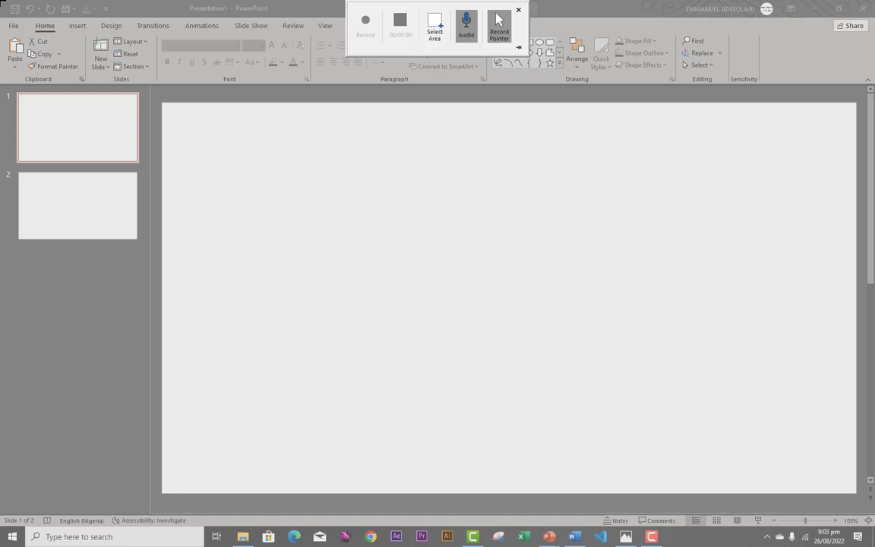
left_click_drag(1, 0, 869, 524)
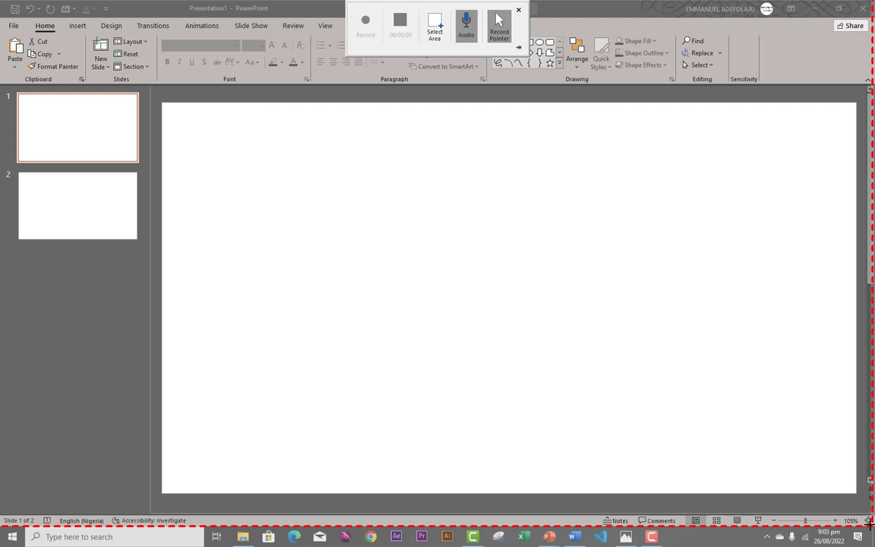
left_click_drag(869, 523, 870, 523)
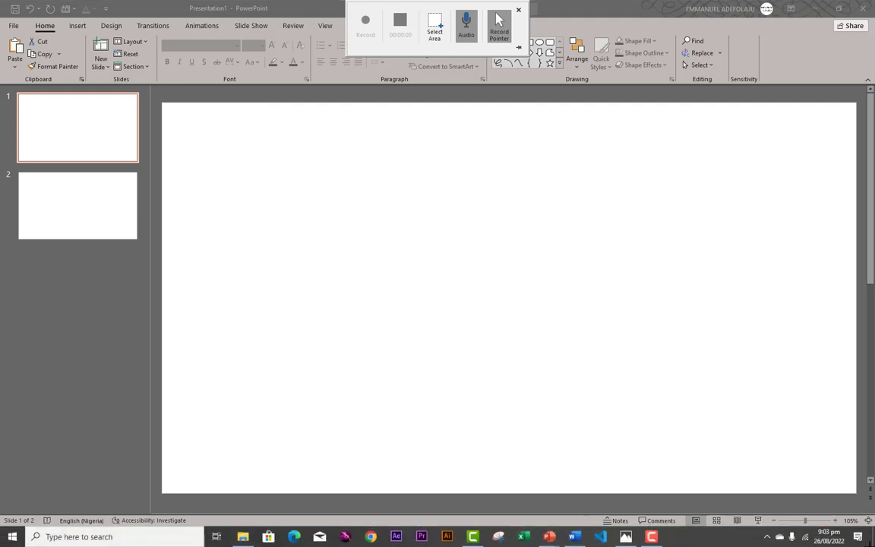
mouse_move(873, 511)
left_mouse_down()
mouse_move(860, 481)
mouse_move(872, 507)
mouse_move(844, 478)
mouse_move(796, 498)
mouse_move(866, 506)
mouse_move(867, 522)
left_mouse_up()
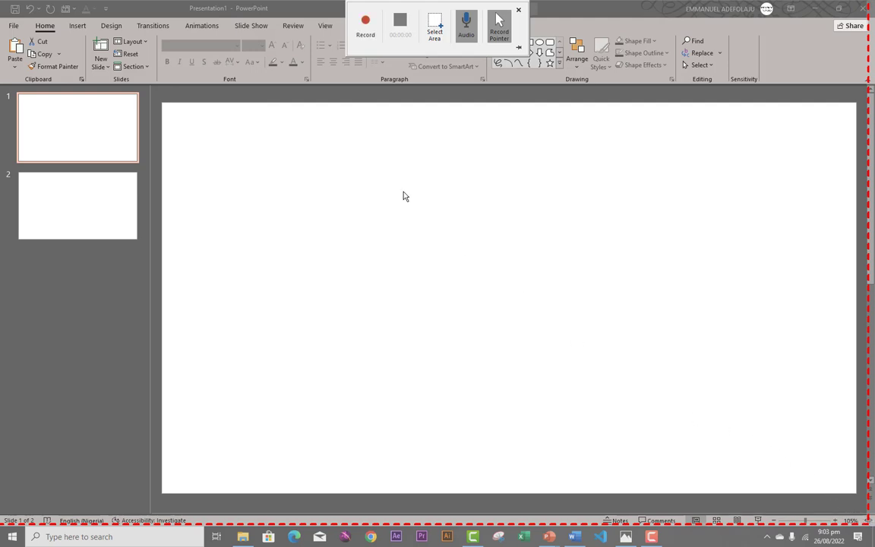
left_click(364, 27)
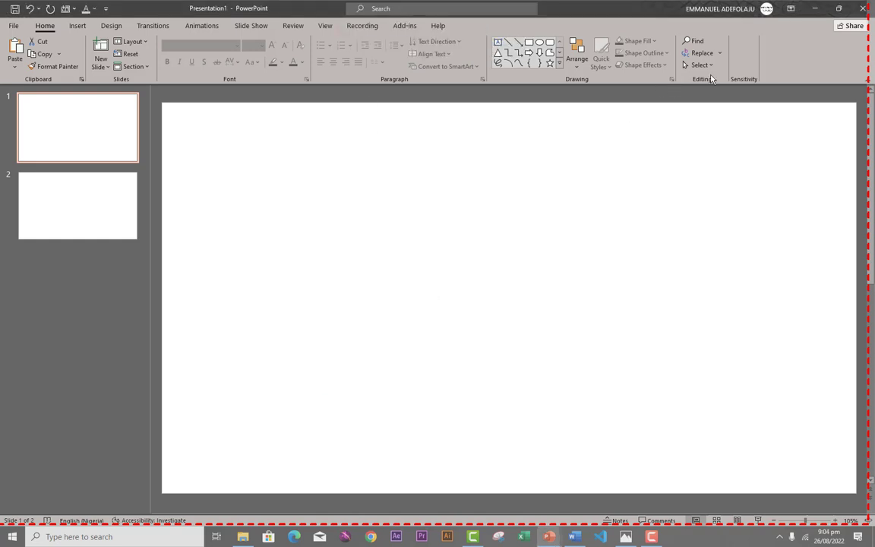
Minimize the presentation window, view the TURNS MEDIA YouTube channel in the browser, and return to the presentation
left_click(815, 9)
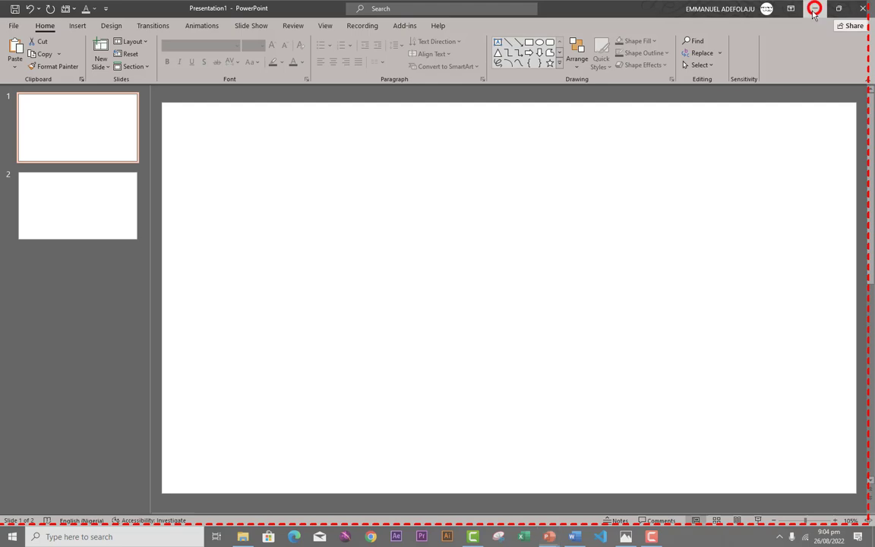
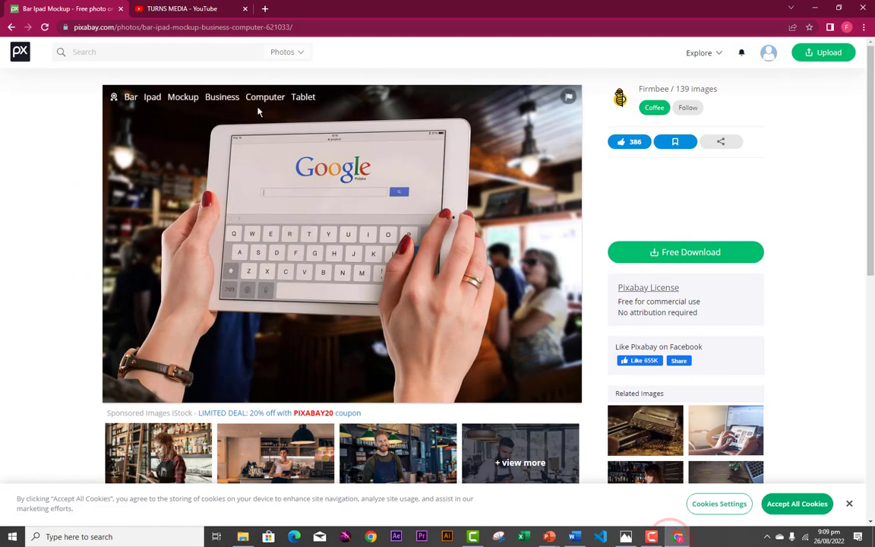
left_click(179, 8)
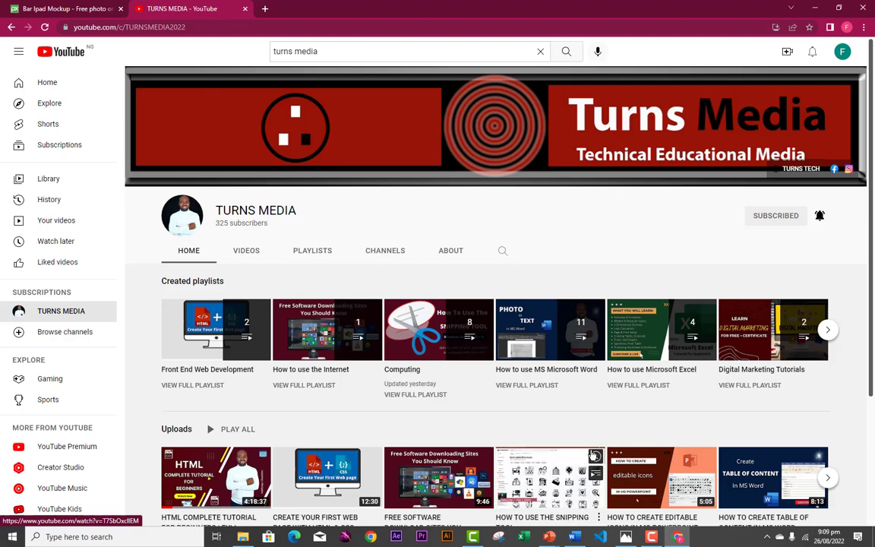
left_click(814, 7)
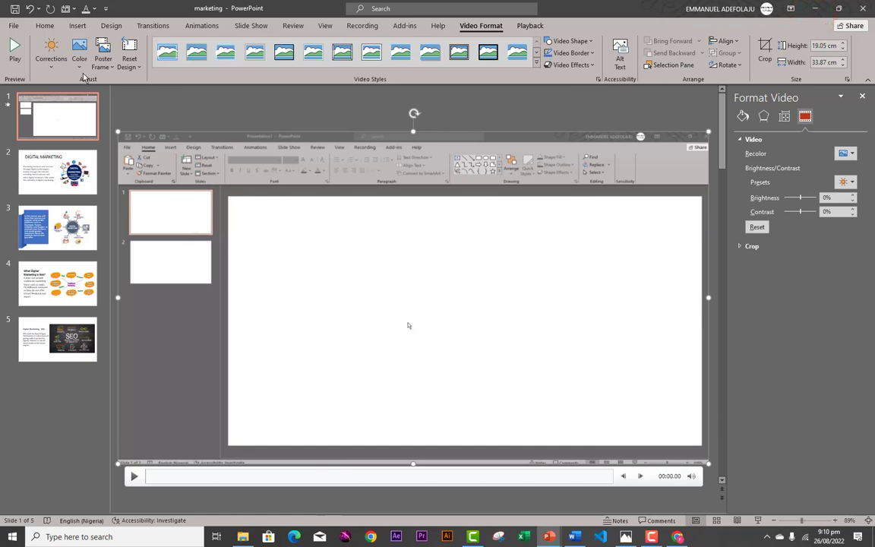
Set the recorded video's poster frame to picture 12 from the Section 1 (1) folder in Downloads
left_click(110, 67)
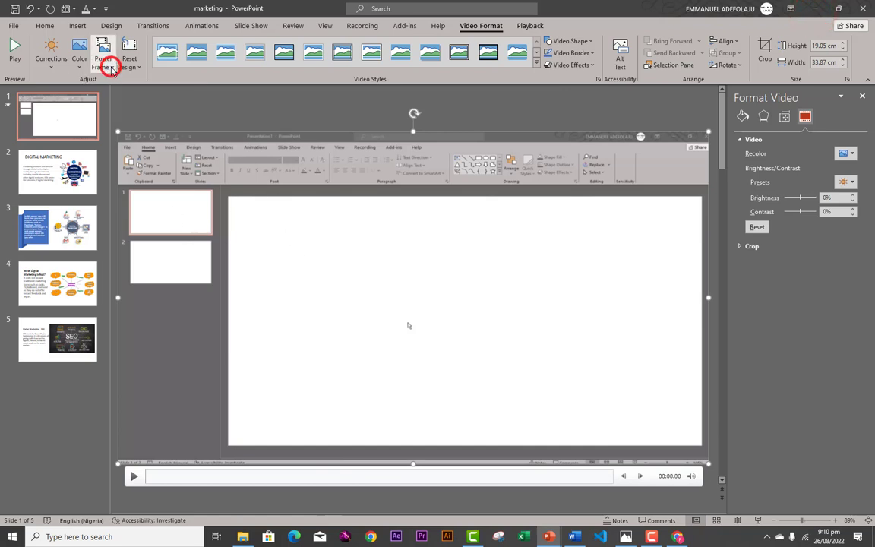
left_click(117, 99)
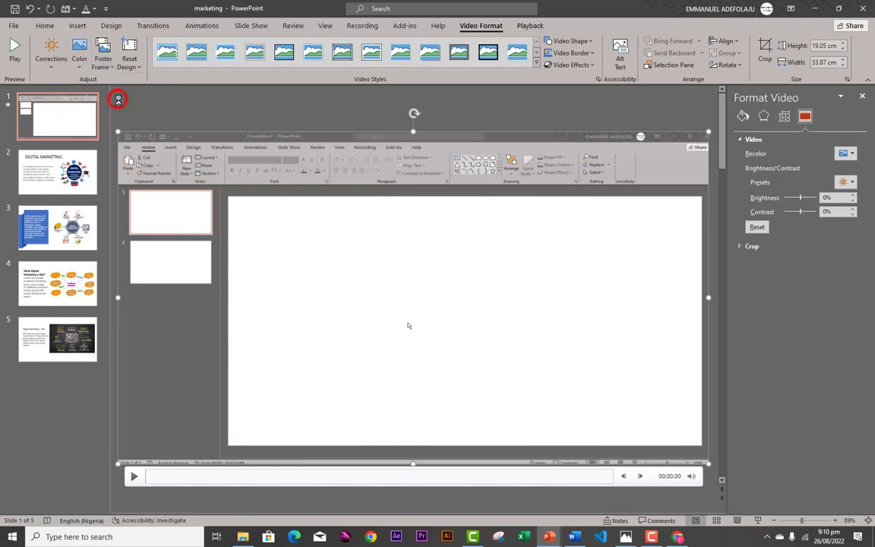
left_click(351, 235)
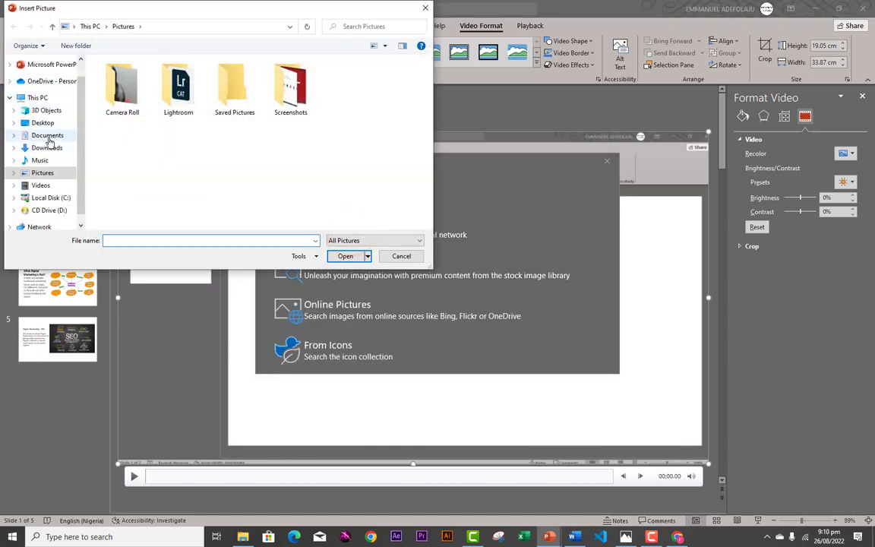
left_click(44, 135)
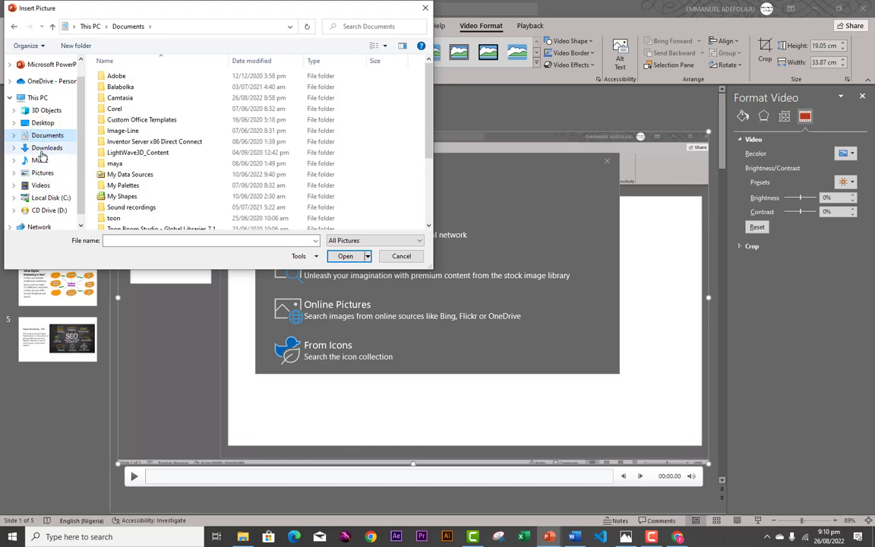
left_click(47, 148)
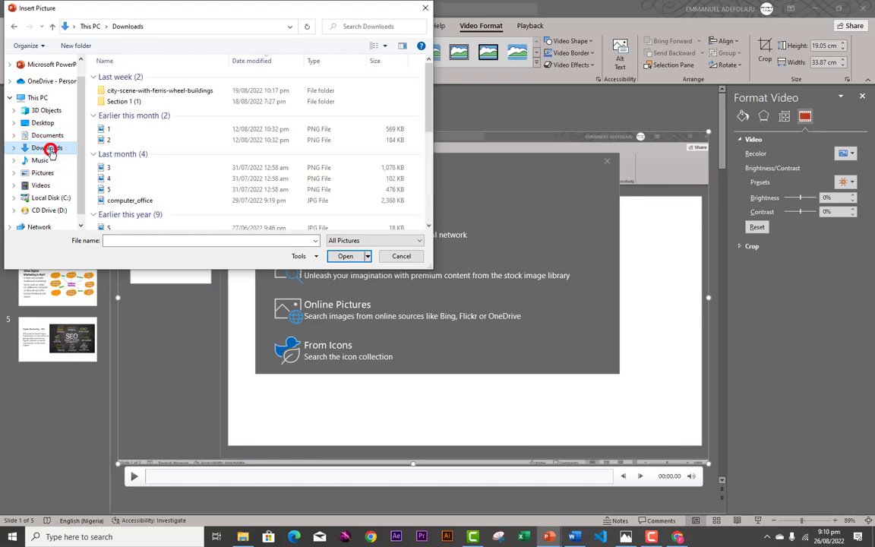
left_click(123, 103)
double_click(123, 103)
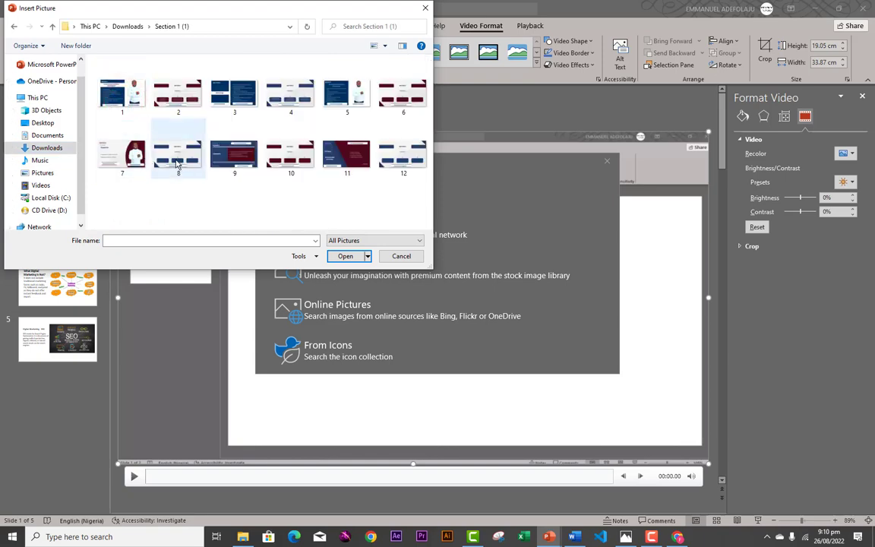
left_click(401, 163)
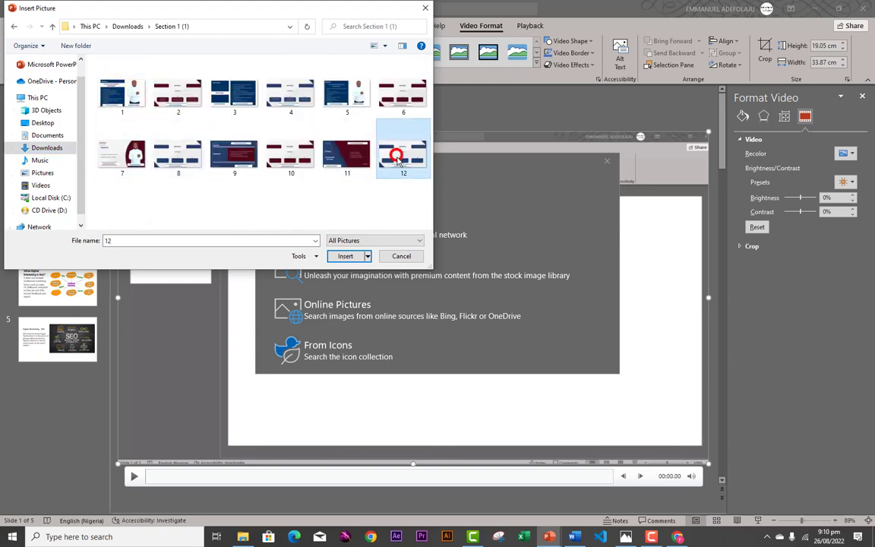
left_click(346, 257)
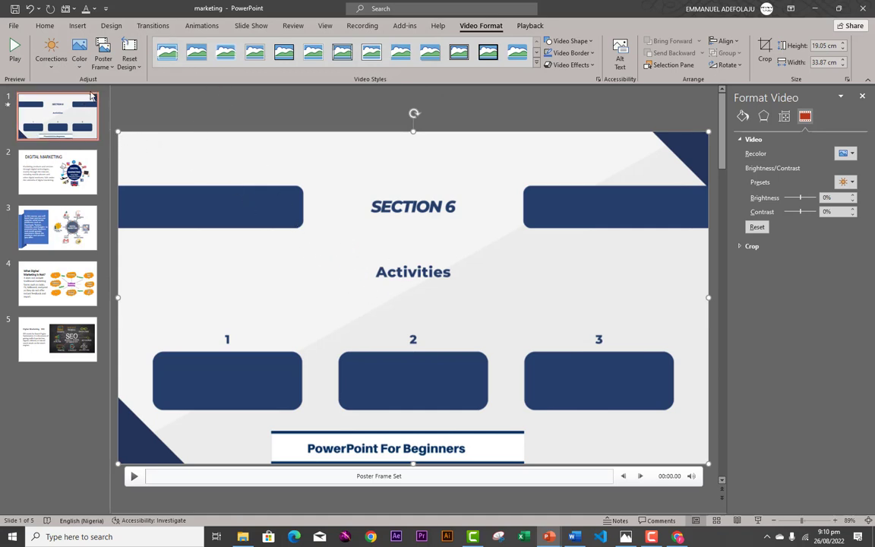
Set the video's poster frame on slide 1 to the picture keyboard-932370_1920 from the Downloads folder
left_click(57, 124)
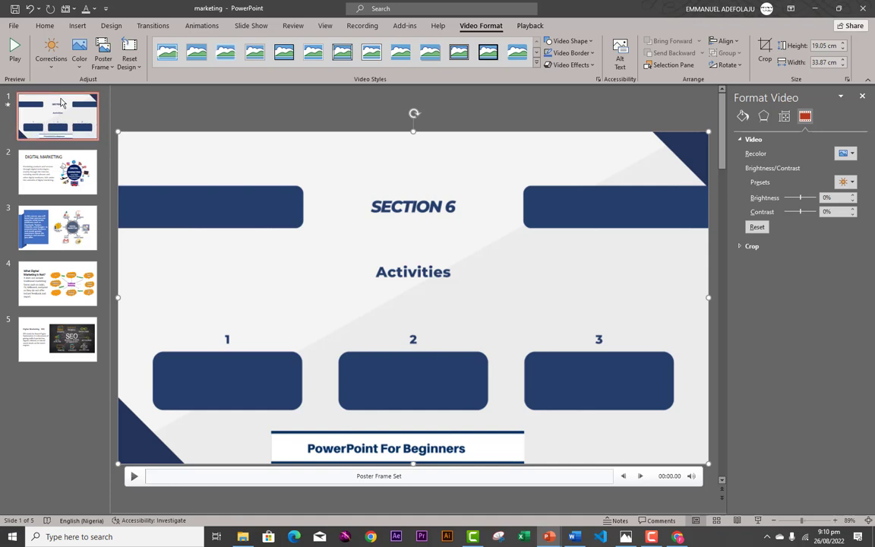
left_click(107, 63)
left_click(119, 96)
left_click(344, 237)
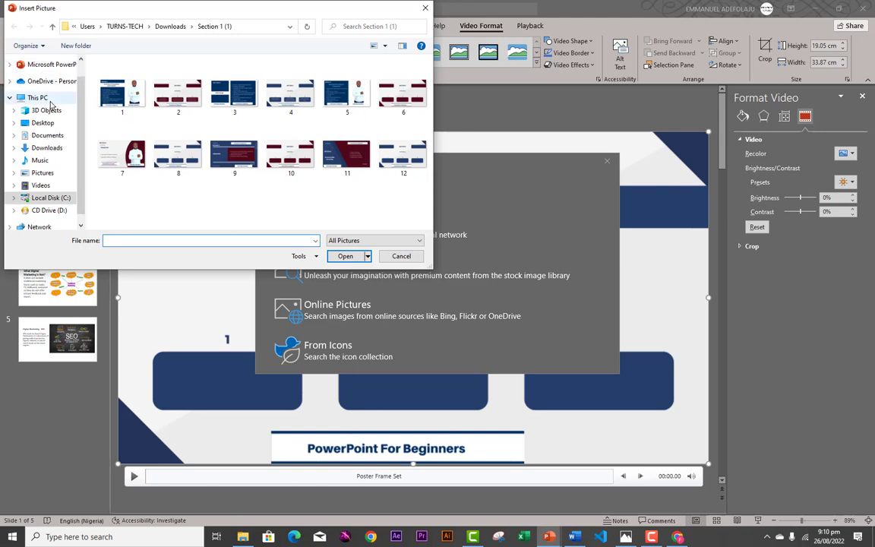
left_click(45, 147)
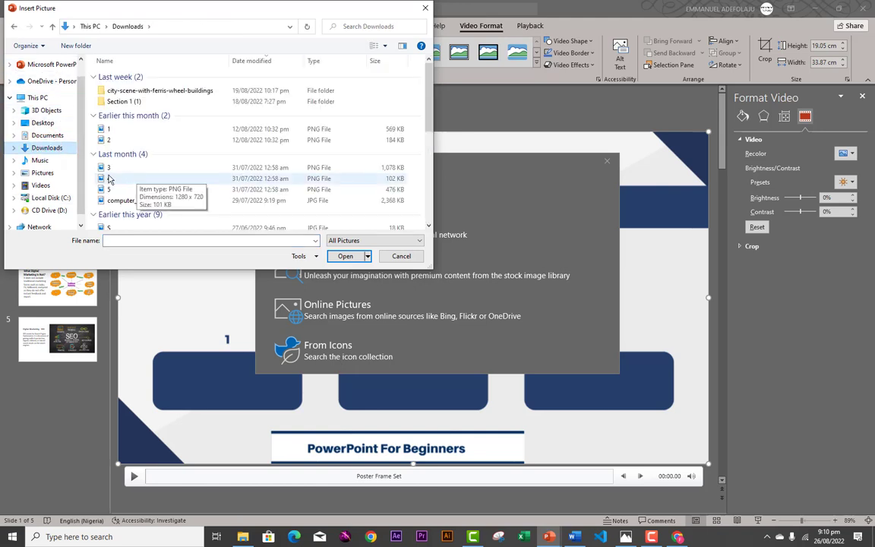
scroll(129, 220, "down", 2)
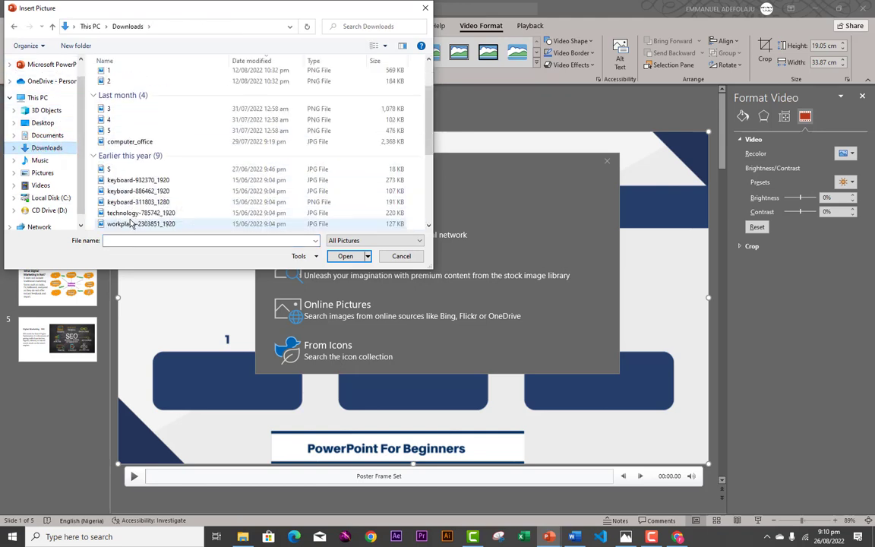
scroll(131, 223, "up", 2)
scroll(130, 220, "down", 3)
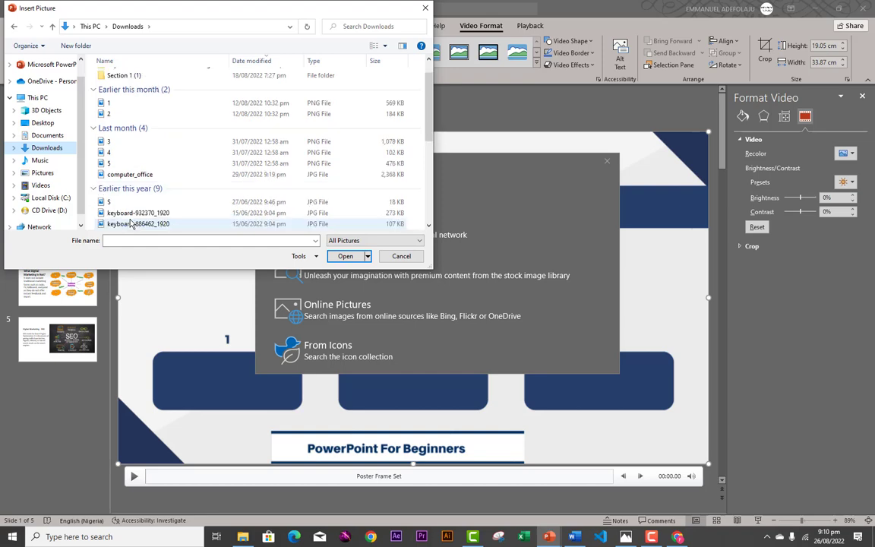
left_click(114, 146)
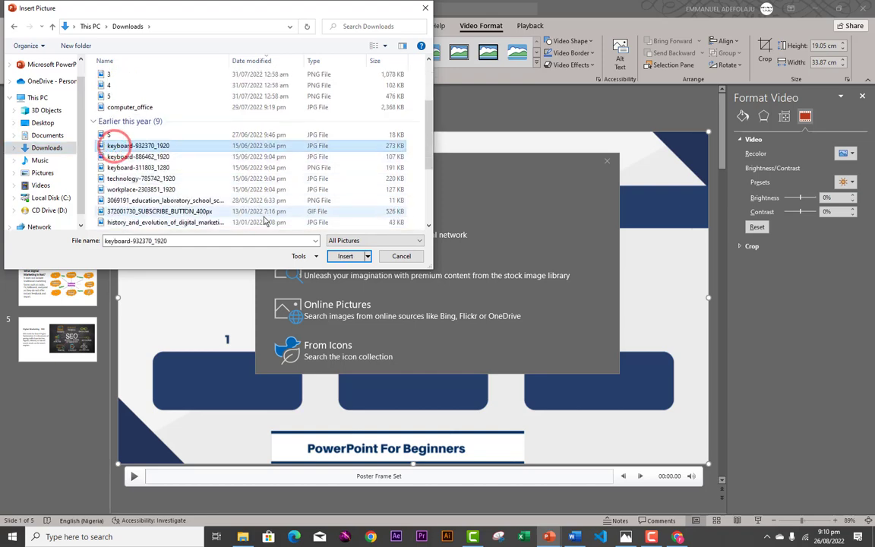
left_click(344, 256)
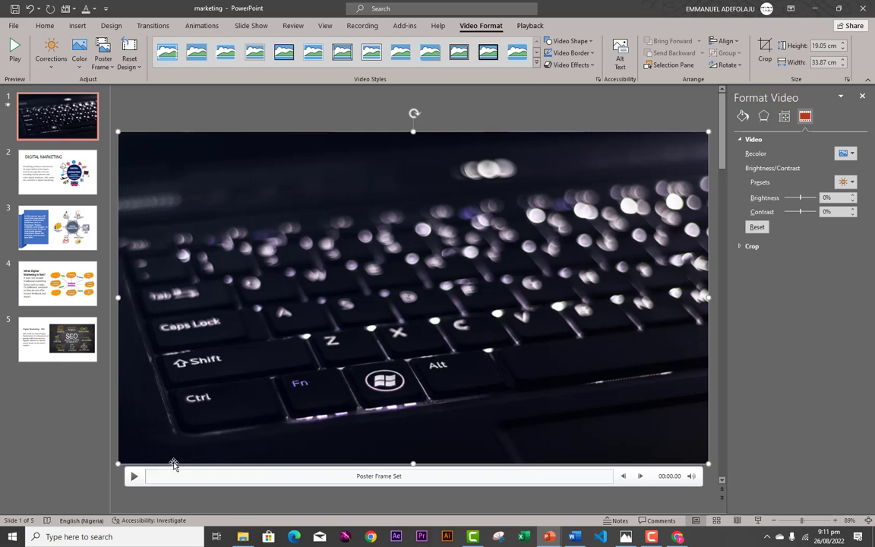
Preview the recorded video by playing it briefly at several points along its timeline
left_click(134, 480)
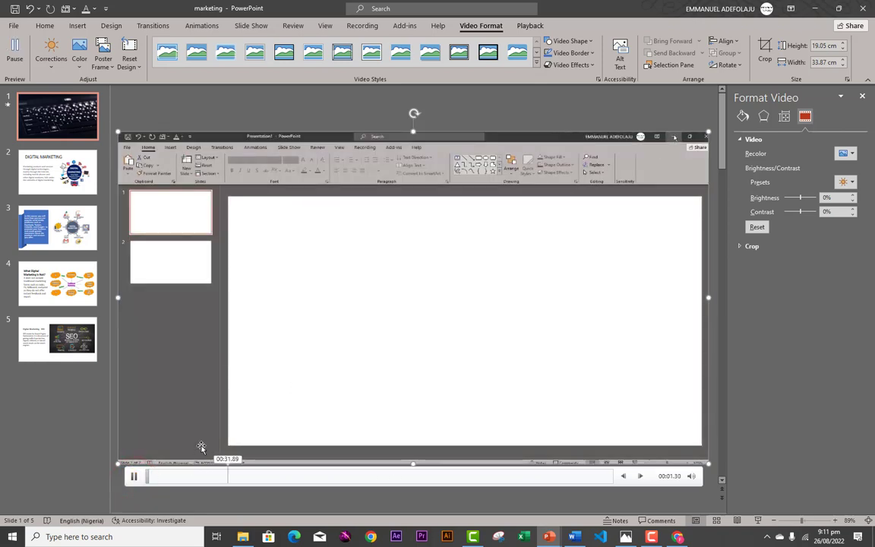
left_click(134, 476)
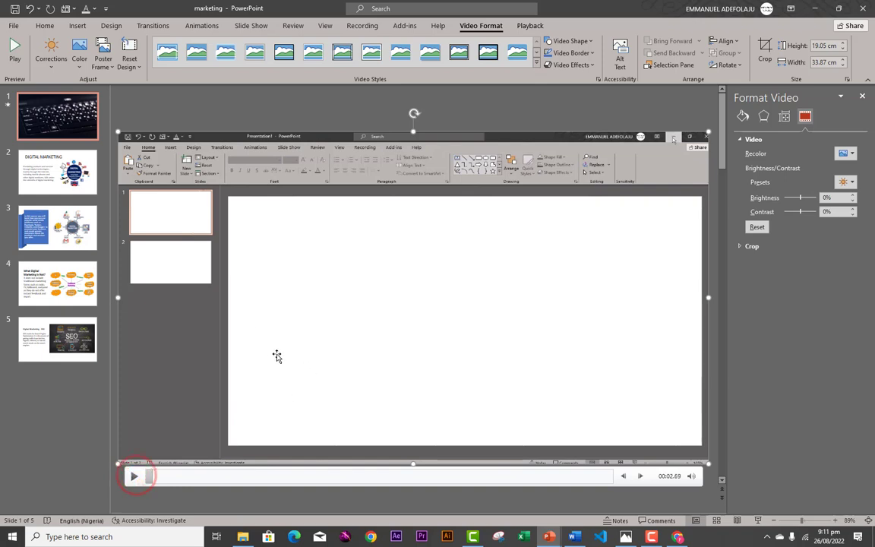
left_click(279, 476)
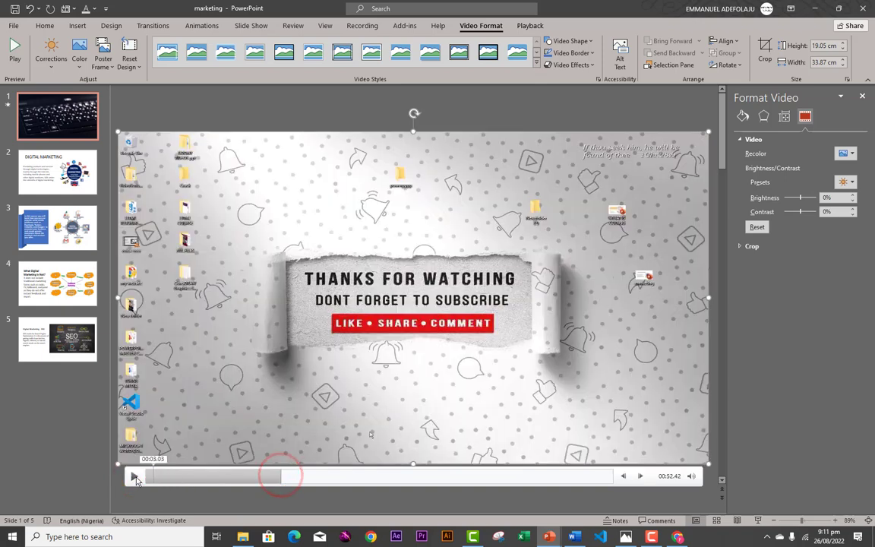
left_click(134, 476)
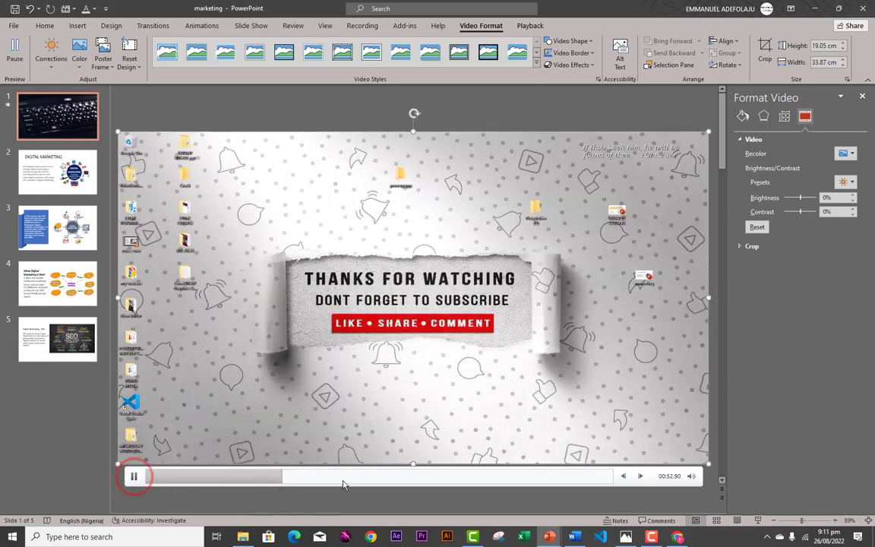
left_click(339, 475)
left_click(134, 476)
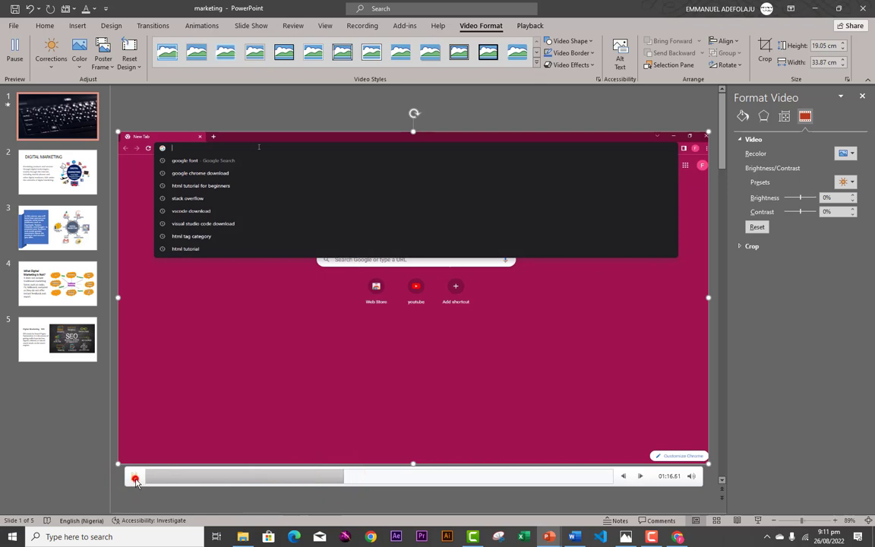
left_click(423, 474)
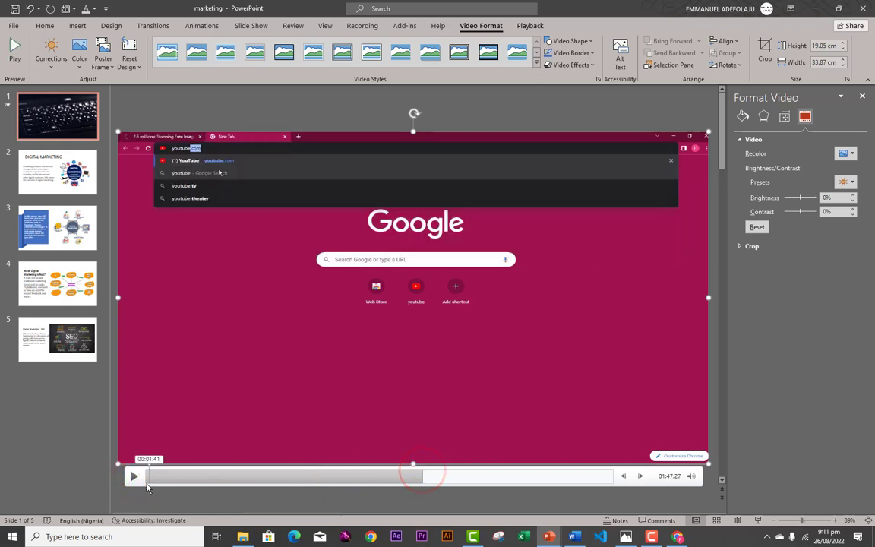
left_click(133, 476)
left_click(135, 477)
Give the video a border in the standard orange color with a 6 pt weight
left_click(592, 43)
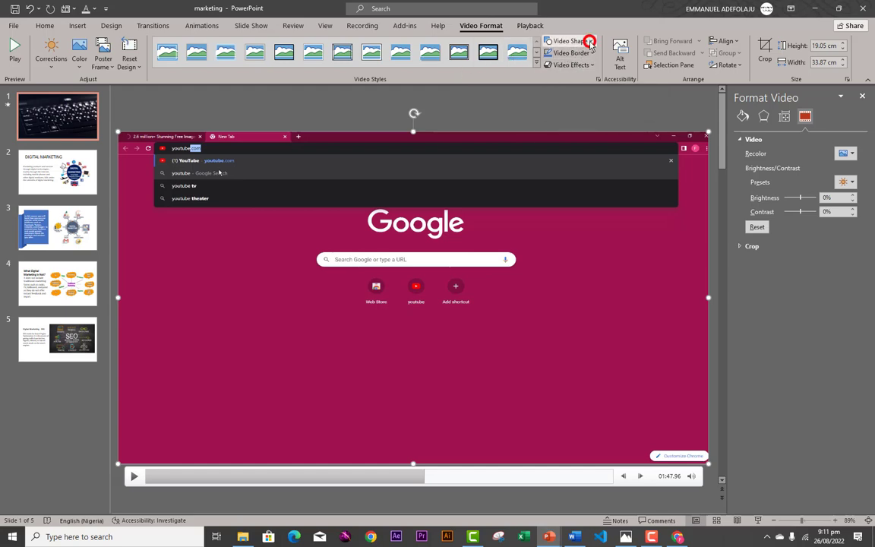
left_click(590, 42)
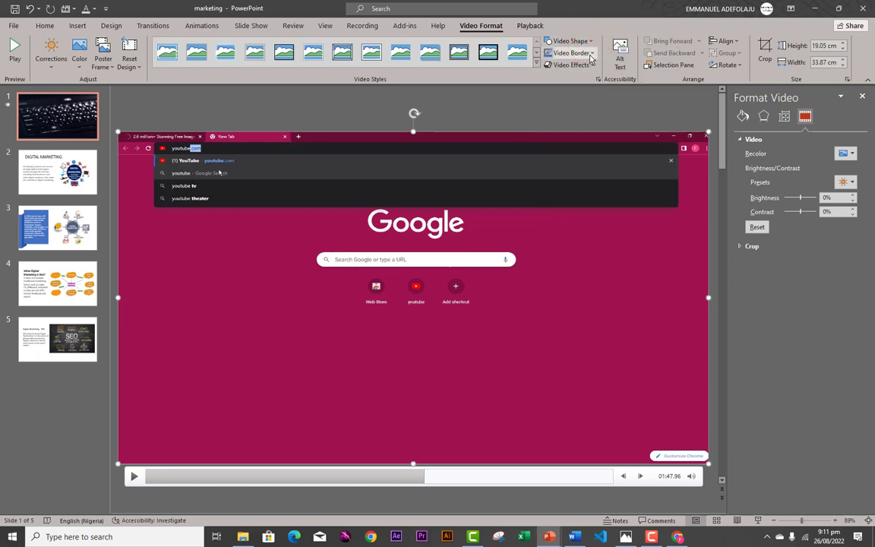
left_click(591, 54)
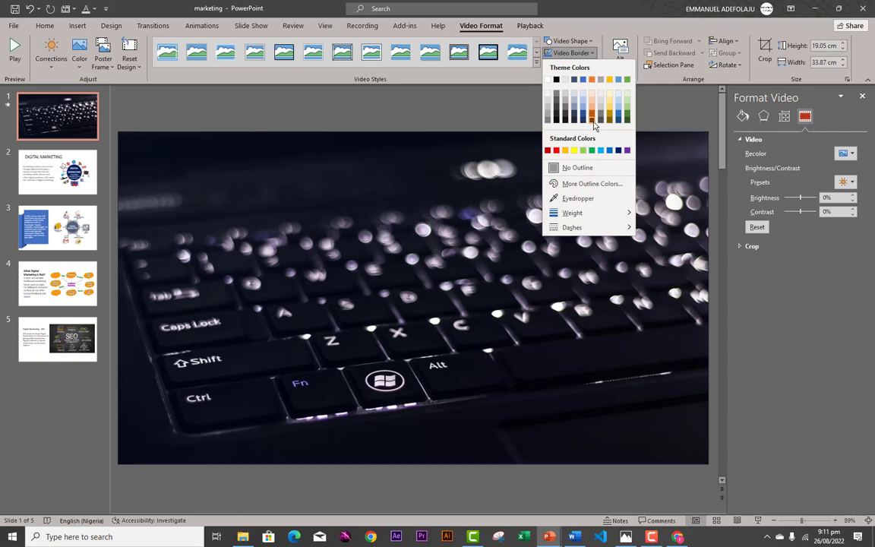
left_click(567, 152)
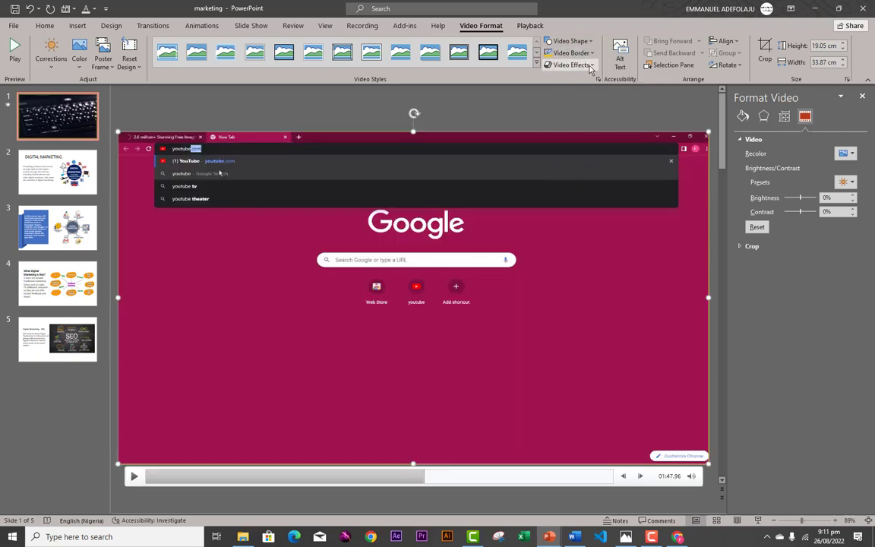
left_click(592, 54)
mouse_move(592, 214)
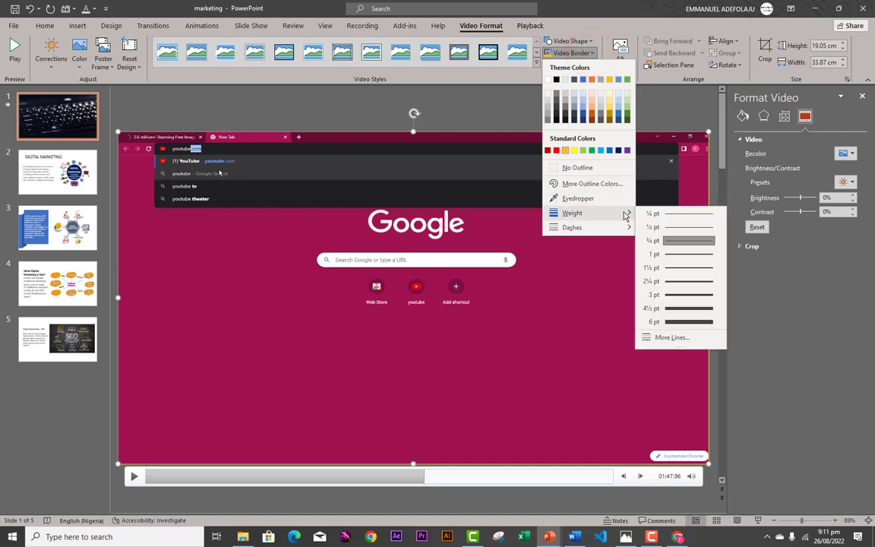
left_click(675, 321)
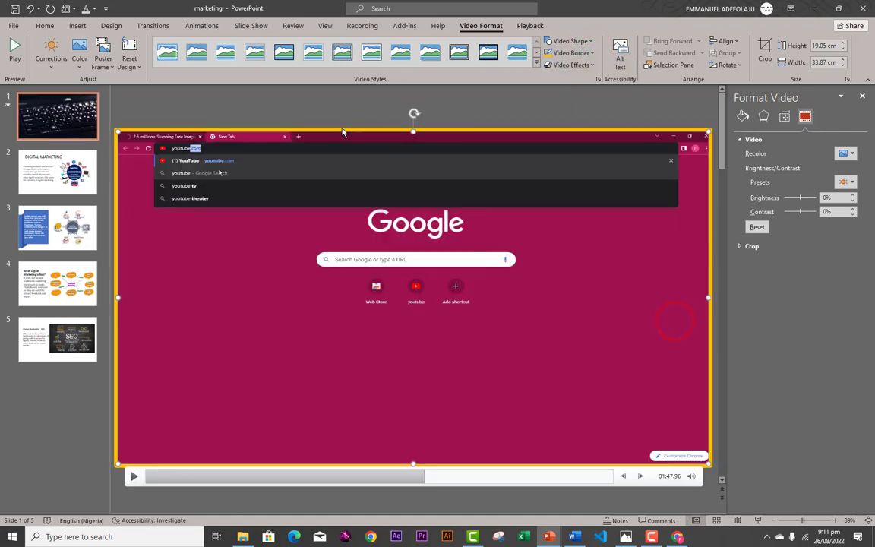
Apply the first bevel effect in the second row of the bevel choices to the video
left_click(593, 65)
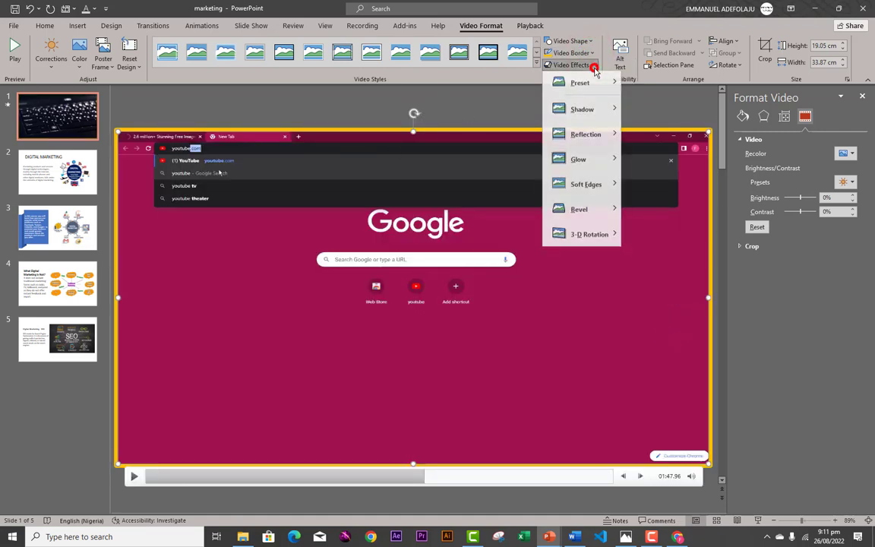
mouse_move(583, 212)
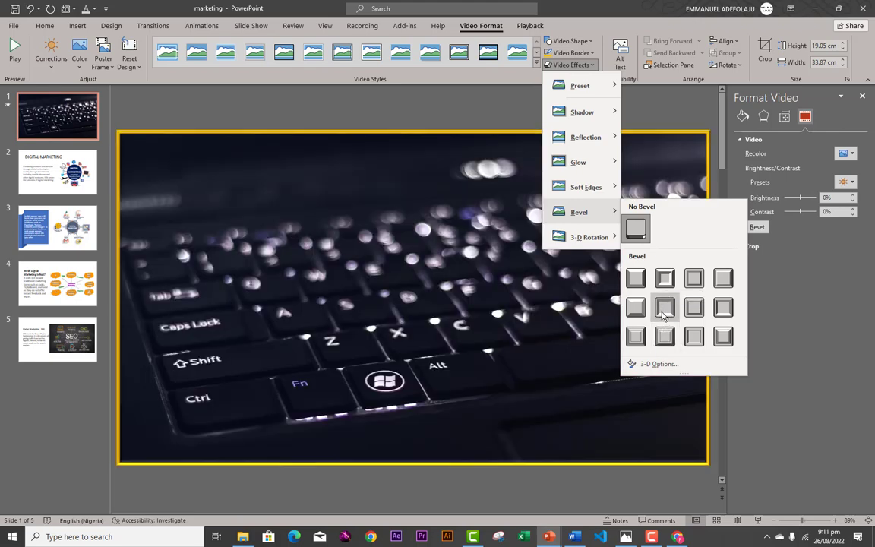
left_click(639, 309)
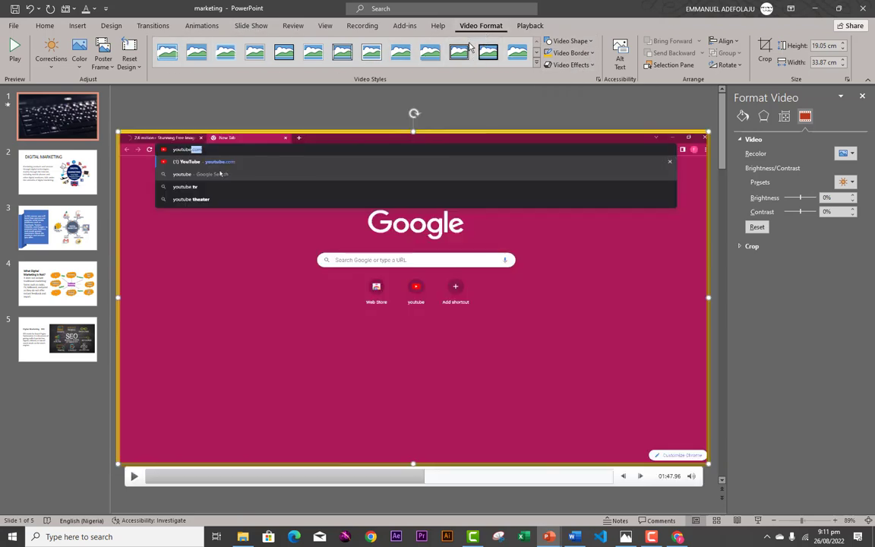
Set the video's fade-in duration to 5 seconds in its playback settings
left_click(530, 26)
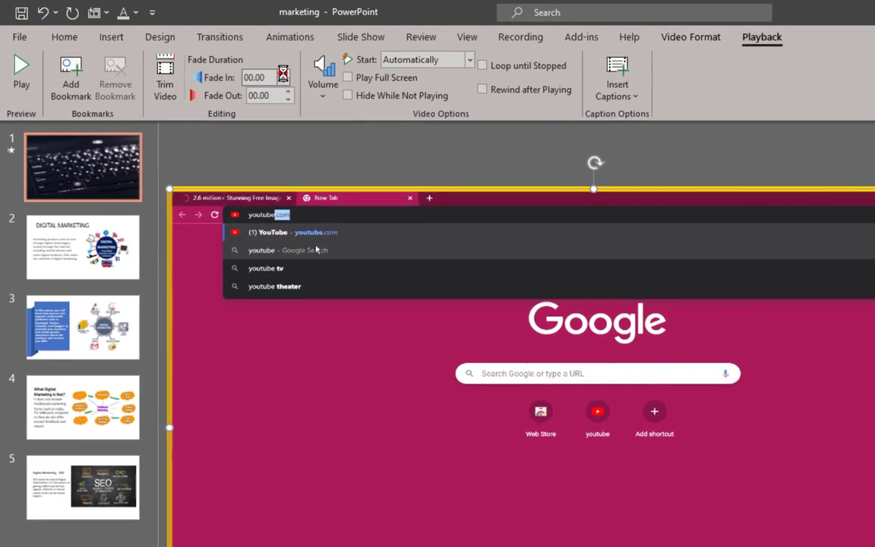
left_click(287, 73)
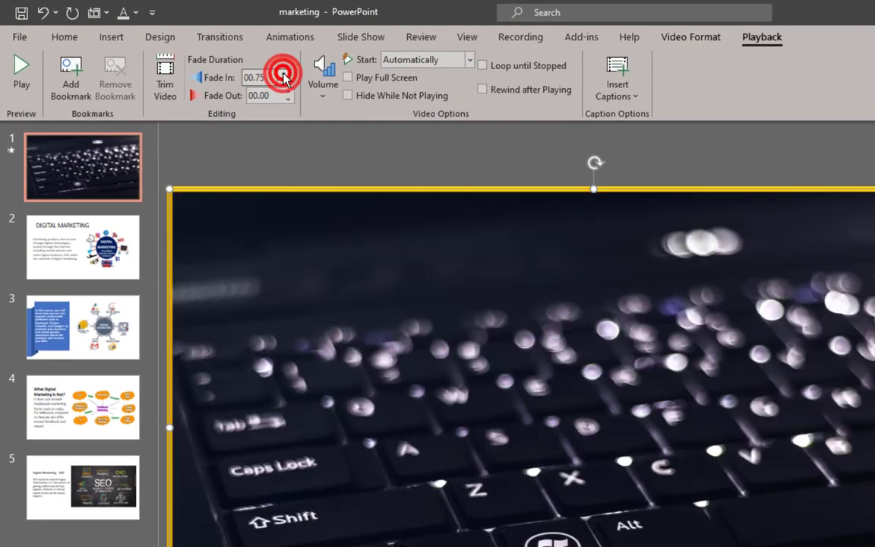
left_click(287, 74)
left_click(286, 74)
left_click(286, 74)
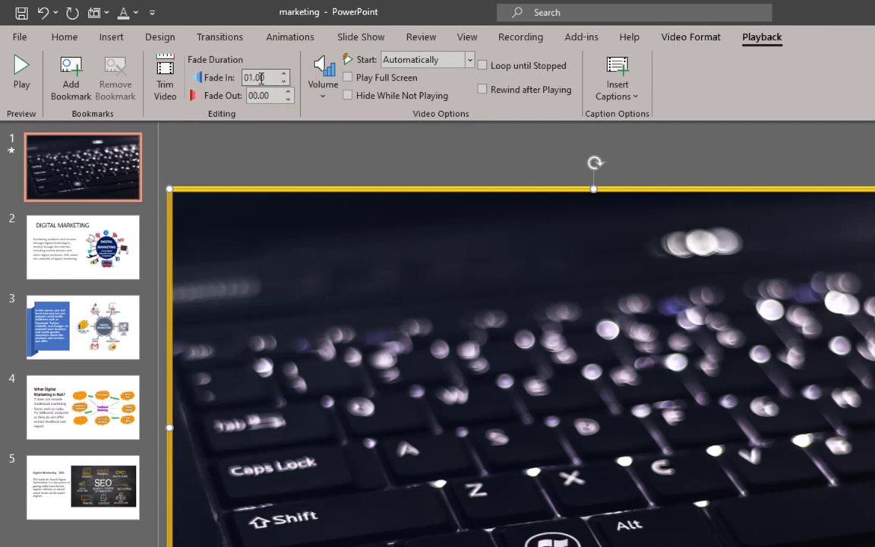
left_click(283, 74)
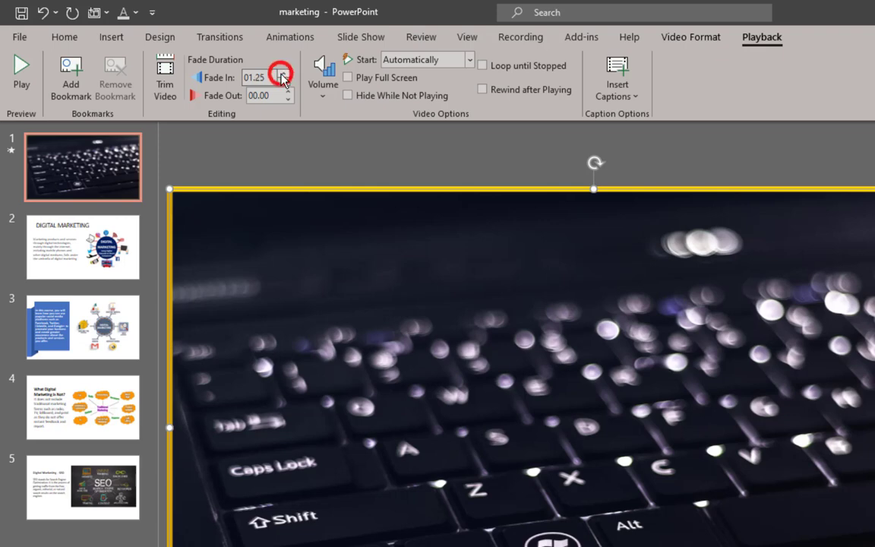
left_click(283, 74)
left_click(283, 74)
left_click(283, 75)
left_click(283, 74)
left_click(283, 75)
left_click(283, 74)
left_click(283, 75)
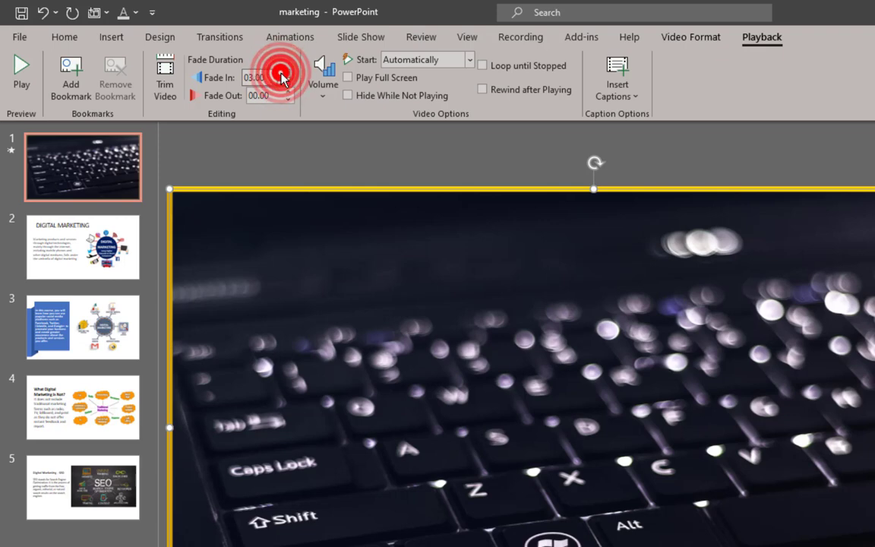
left_click(284, 75)
left_click(284, 75)
left_click(284, 74)
left_click(283, 74)
left_click(283, 75)
left_click(283, 75)
left_click(284, 75)
left_click(283, 75)
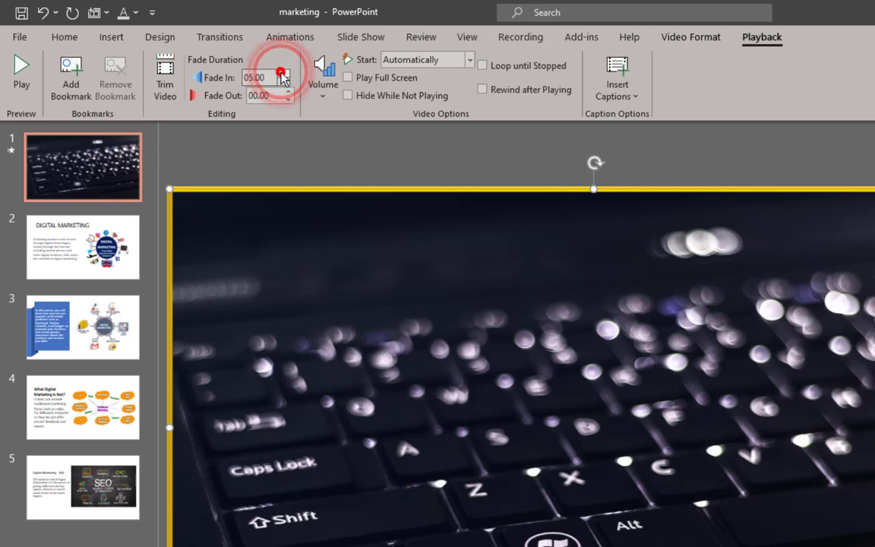
left_click(283, 74)
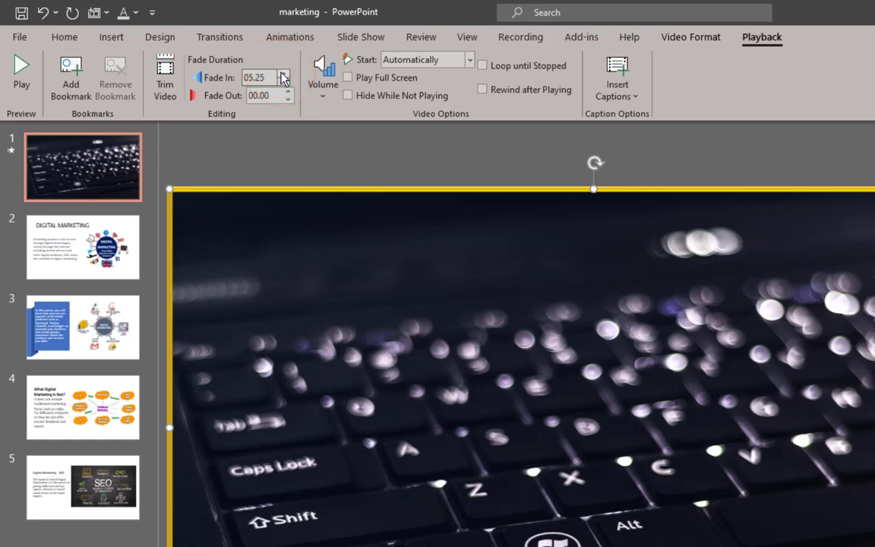
left_click(283, 81)
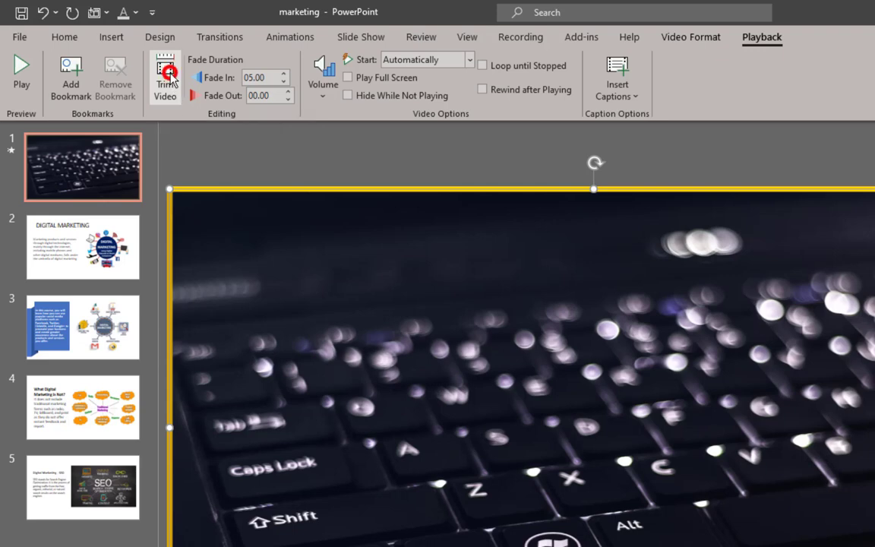
Start trimming the video, preview its opening seconds and set the trim start time to about 00:09.917
left_click(169, 83)
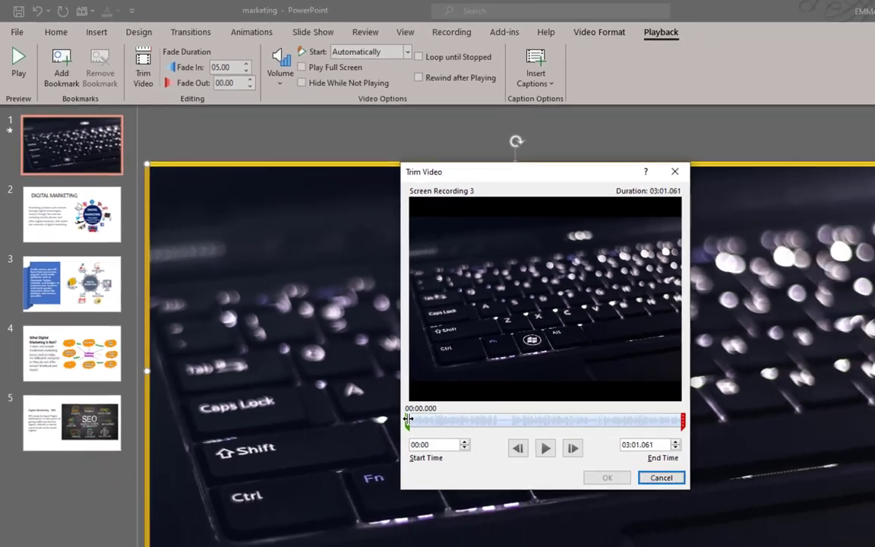
left_click_drag(469, 483, 483, 484)
left_click_drag(336, 337, 344, 337)
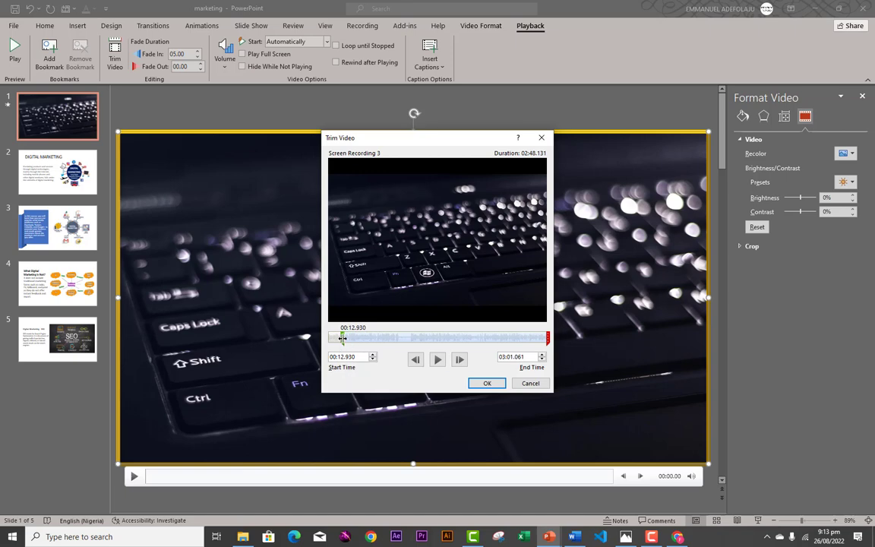
left_click_drag(342, 337, 329, 337)
left_click(437, 360)
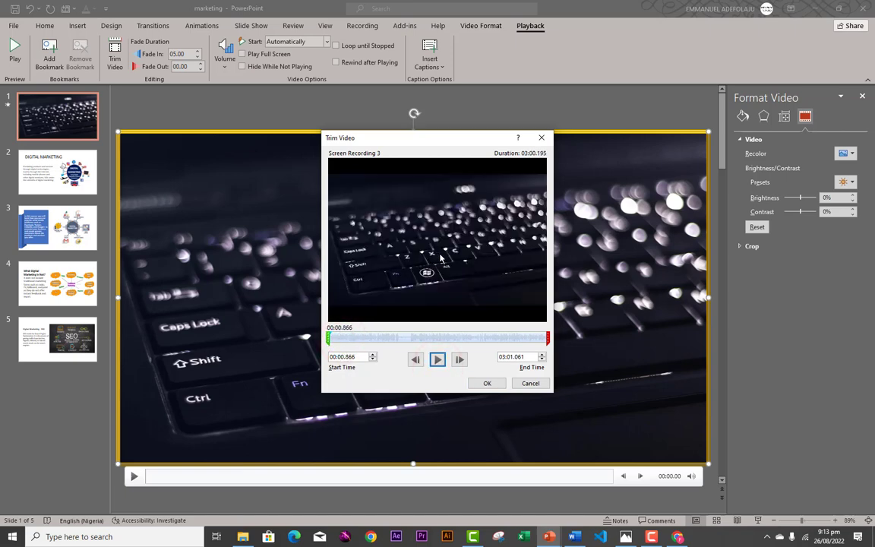
left_click(438, 360)
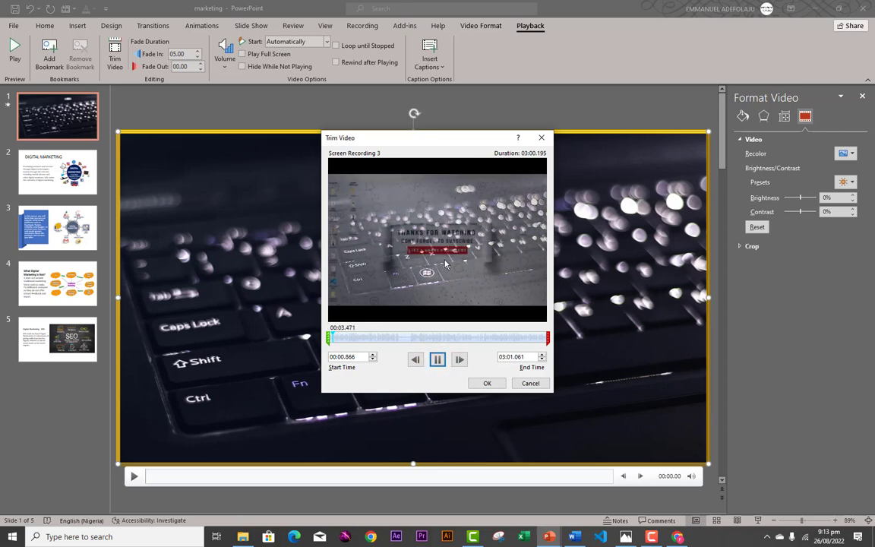
left_click(439, 361)
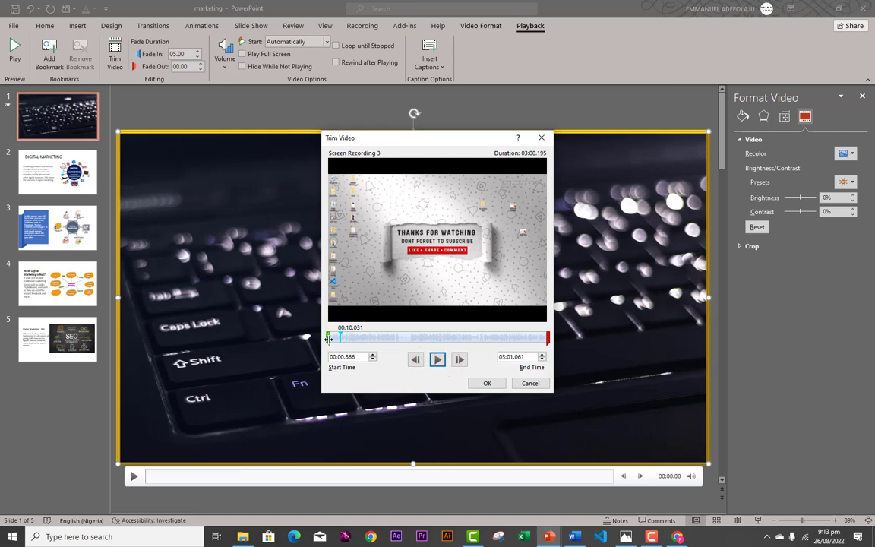
left_click_drag(328, 339, 339, 339)
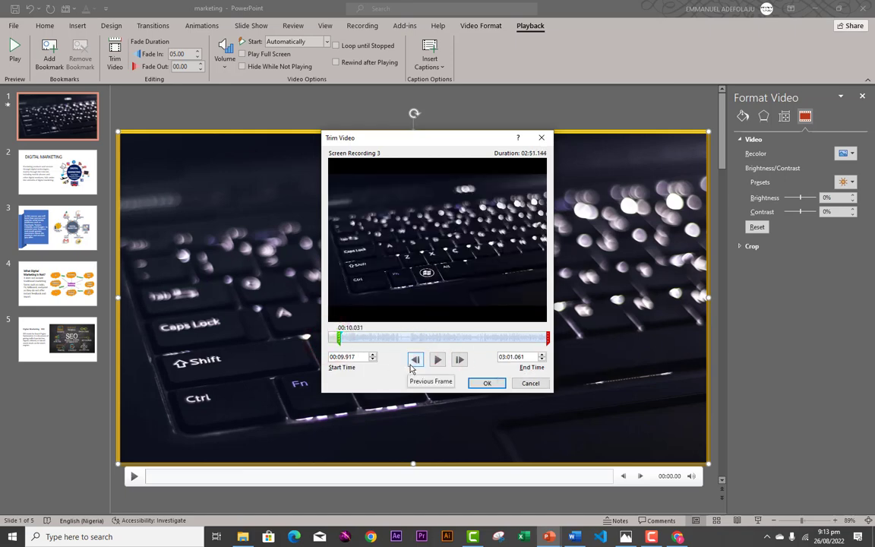
Preview the video's ending, apply the trim with an end time of about 02:47.710 and briefly play the trimmed video on the slide
left_click(472, 339)
left_click(522, 338)
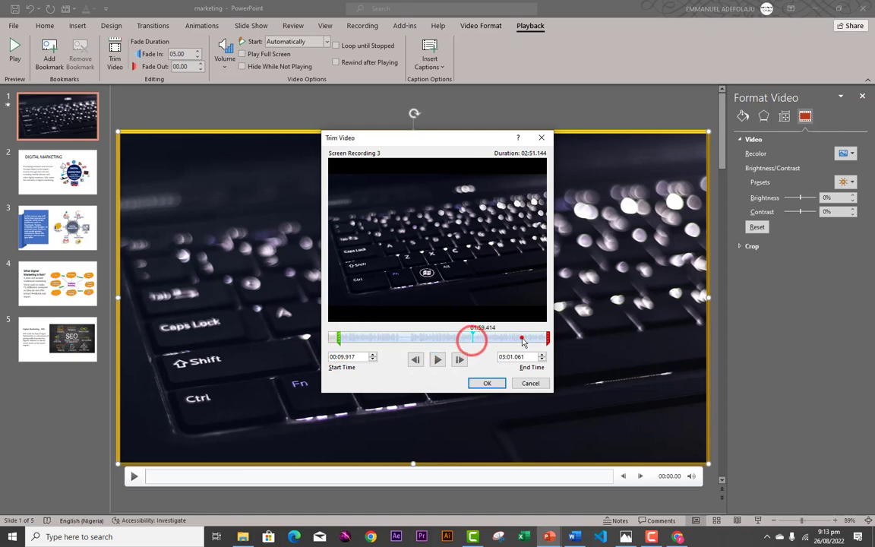
left_click(536, 339)
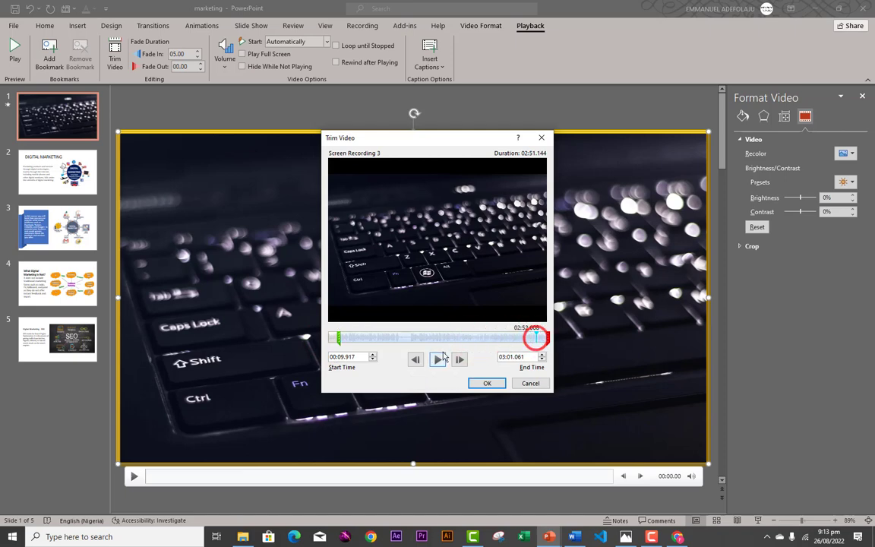
left_click(440, 360)
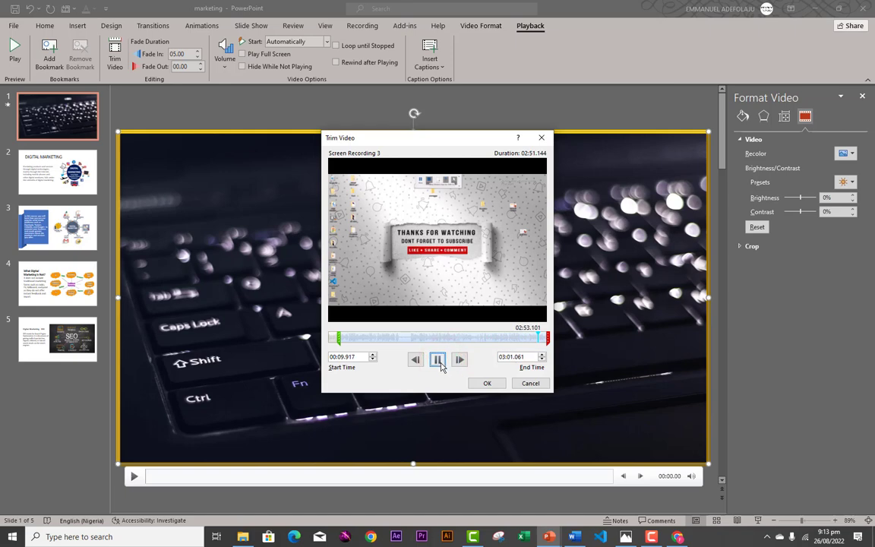
left_click(438, 361)
left_click_drag(547, 338, 532, 342)
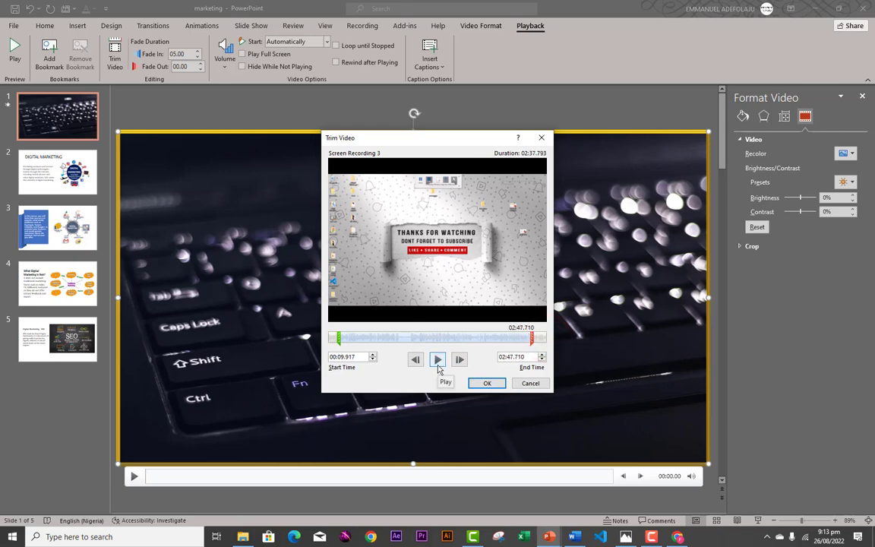
left_click(487, 385)
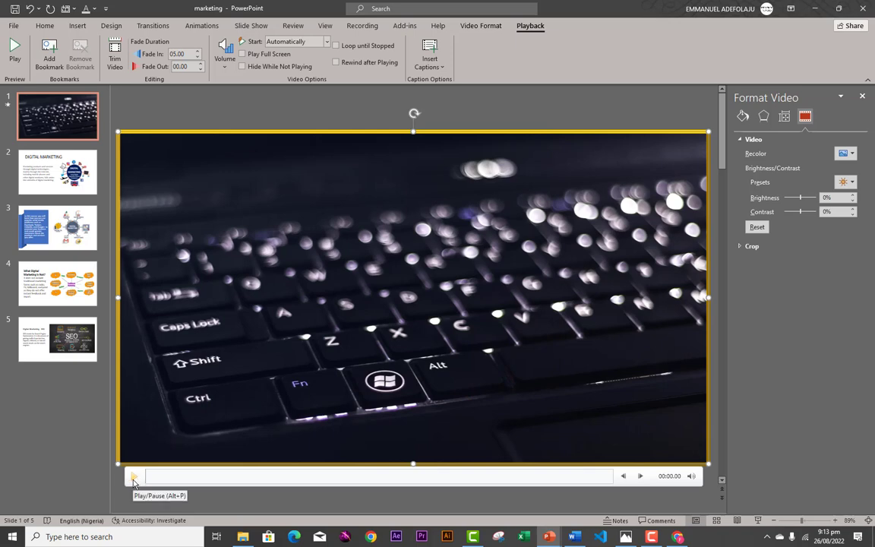
left_click(136, 477)
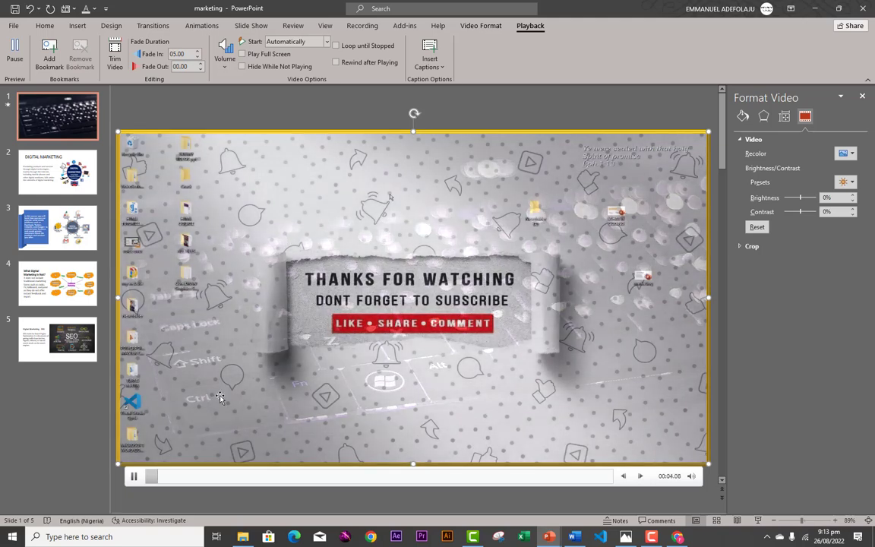
left_click(134, 477)
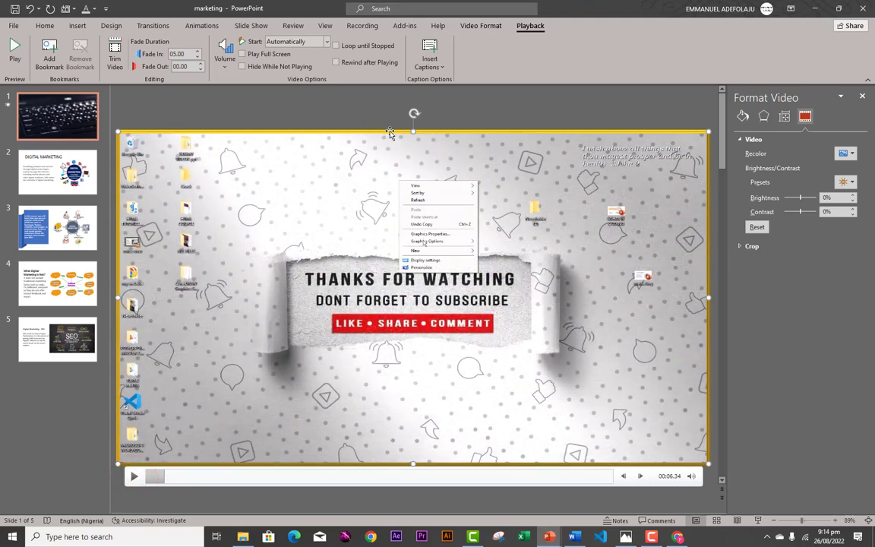
left_click(431, 66)
left_click(448, 80)
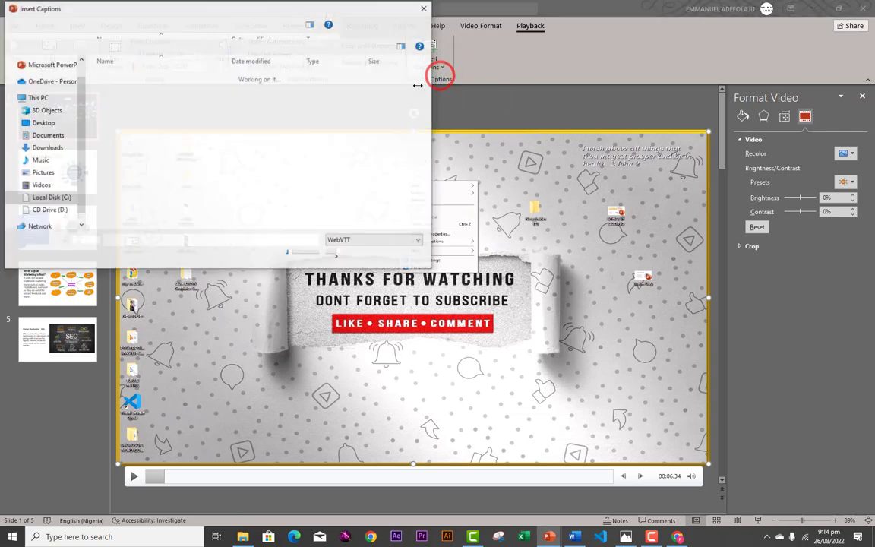
left_click(396, 307)
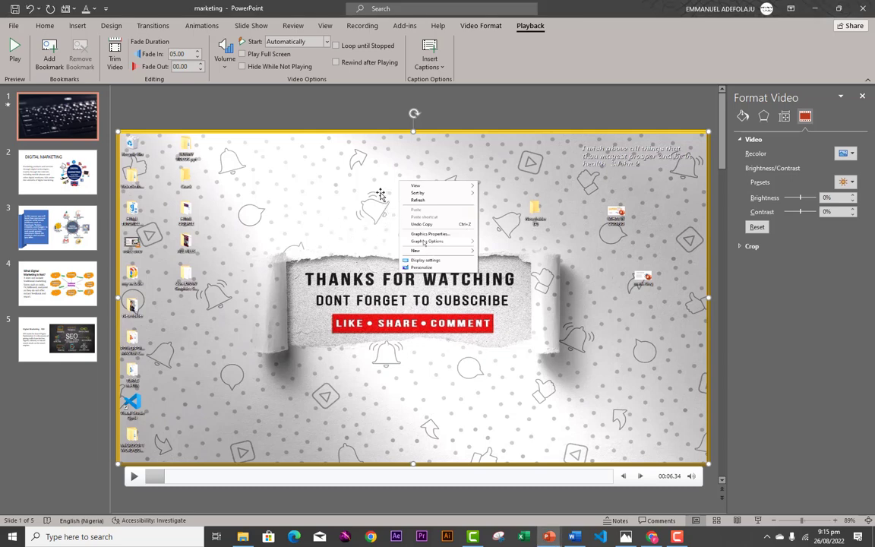
View the export options for turning the presentation into a video, then return to the slide without exporting
left_click(370, 27)
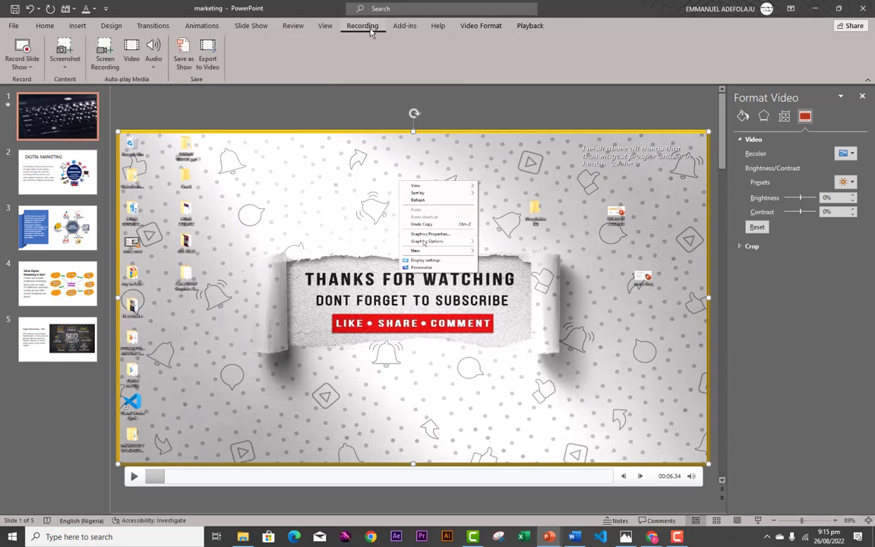
left_click(208, 64)
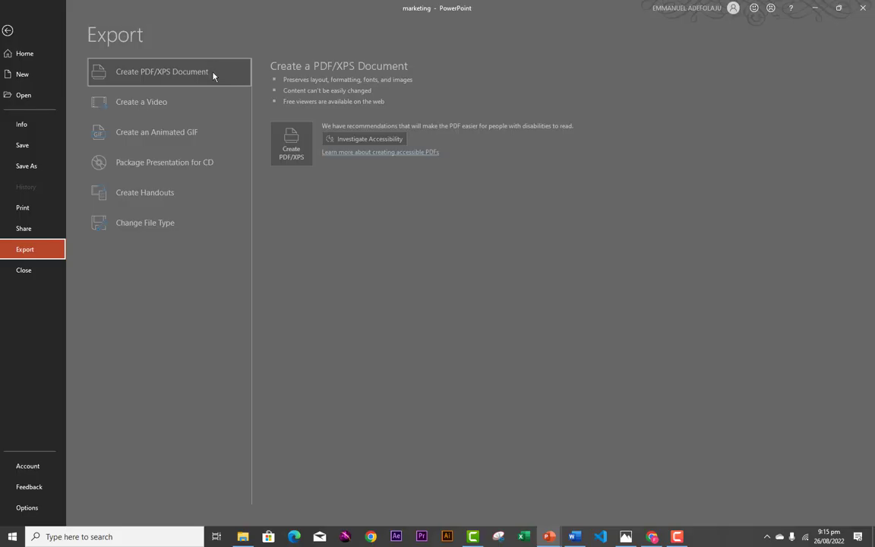
left_click(289, 212)
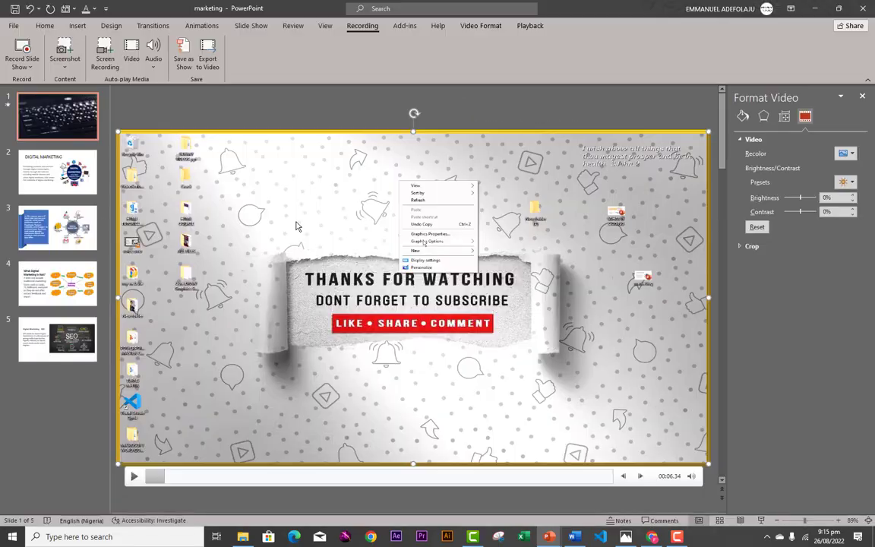